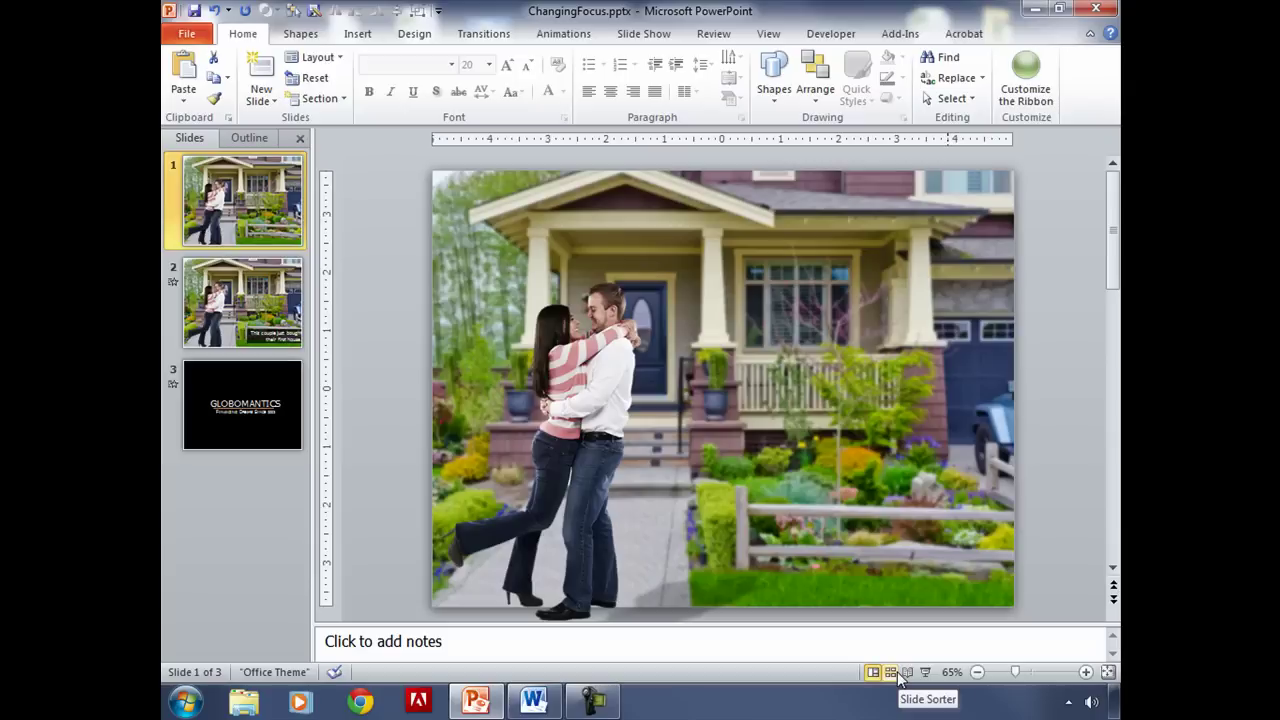
- Create a new blank presentation and change its first slide to the Blank layout
left_click(186, 34)
left_click(243, 380)
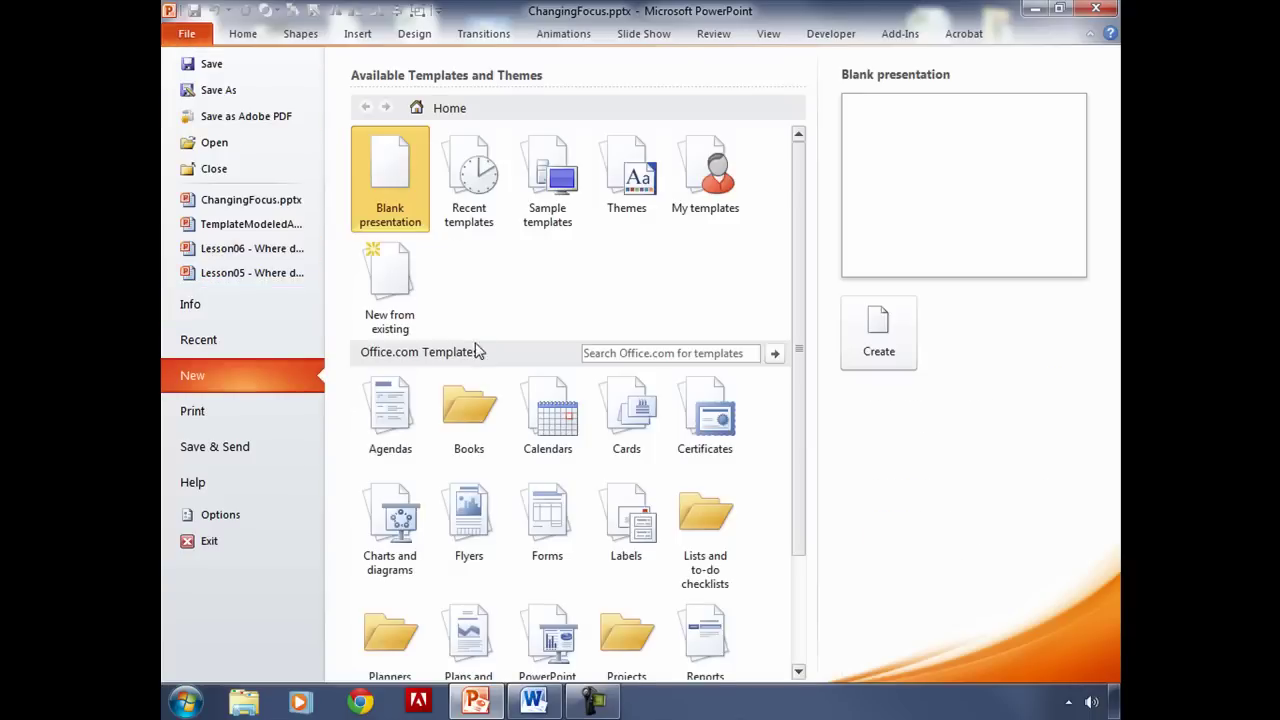
left_click(877, 331)
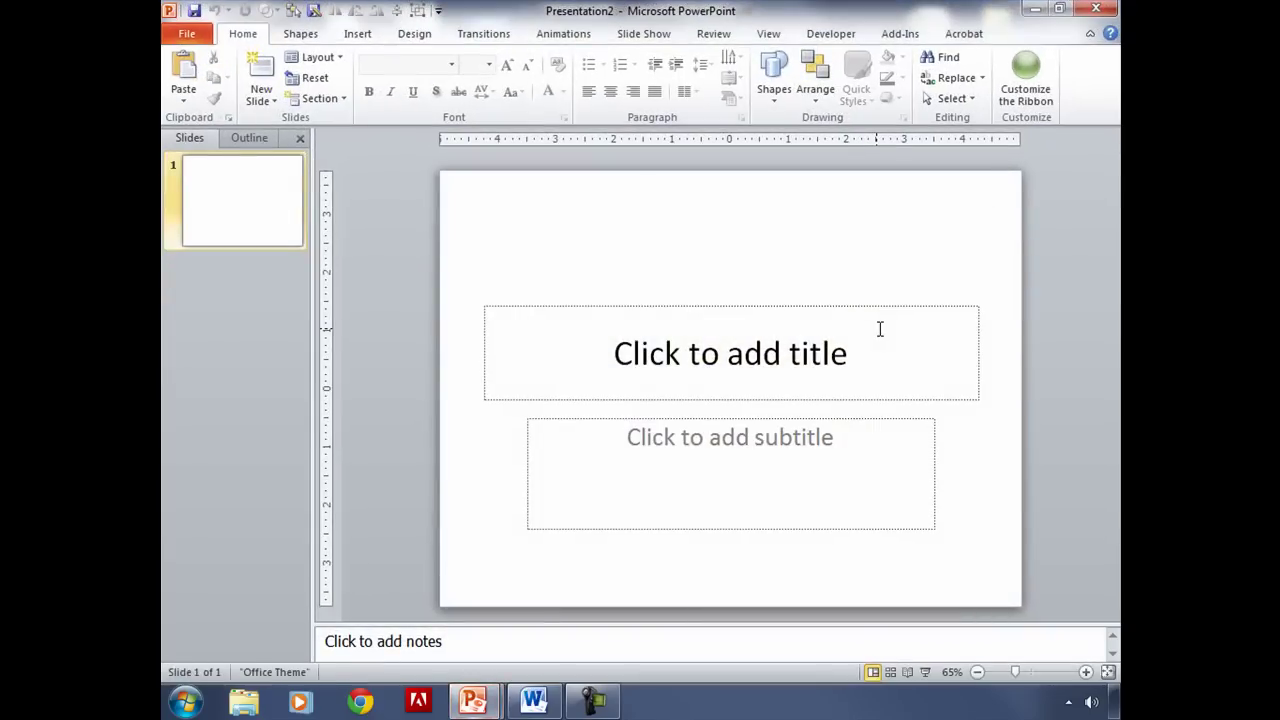
left_click(313, 57)
left_click(350, 338)
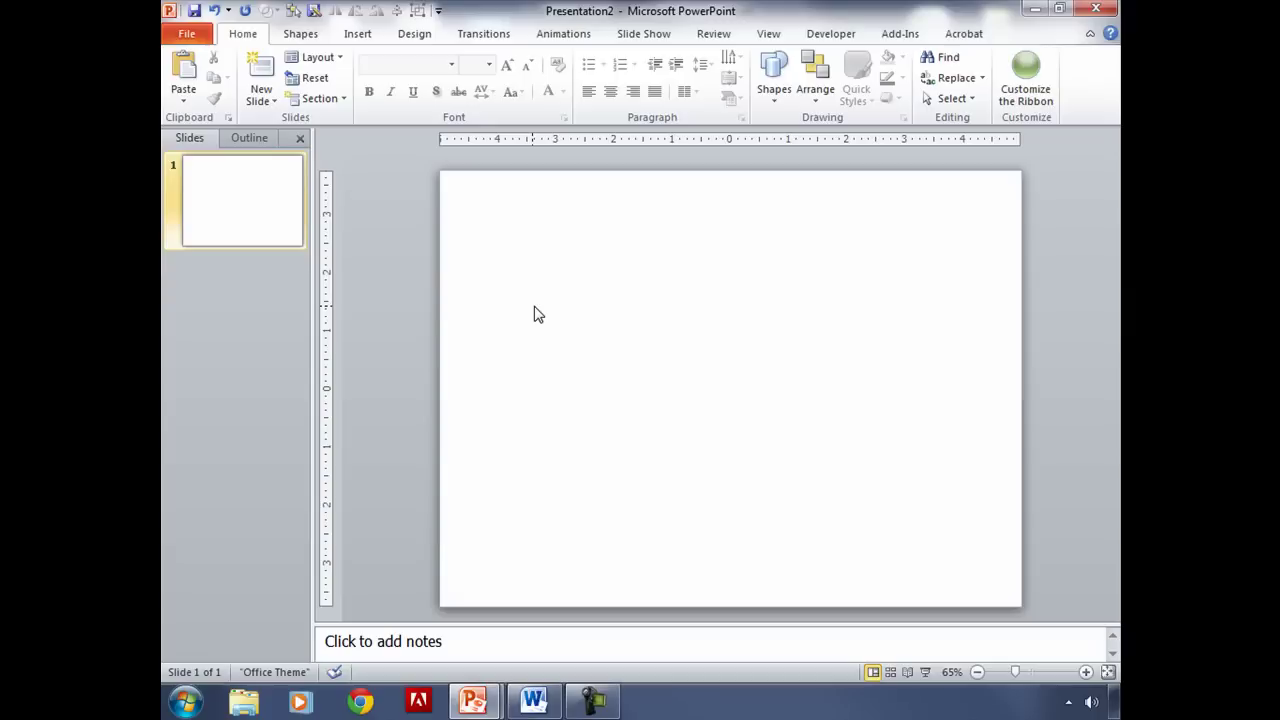
- Insert the house picture shutterstock_116264194.jpg and enlarge it to 8" by 10" so it covers the slide
left_click(366, 37)
left_click(244, 80)
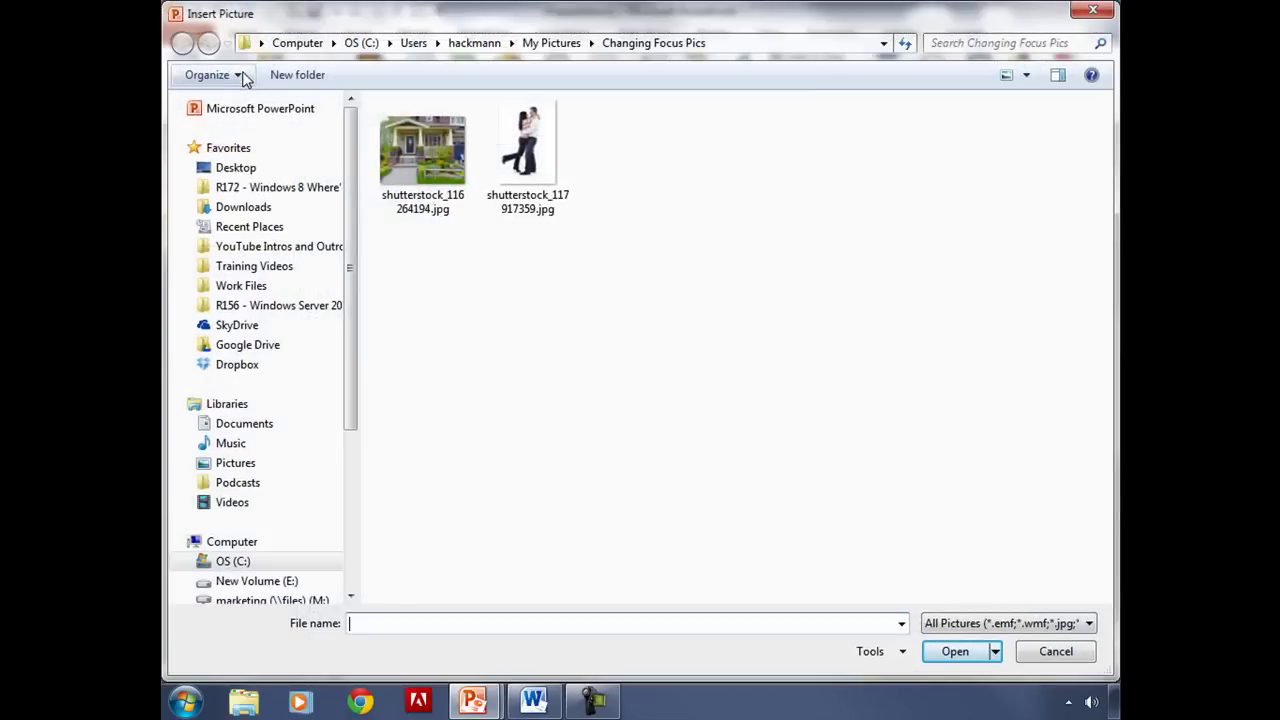
double_click(448, 148)
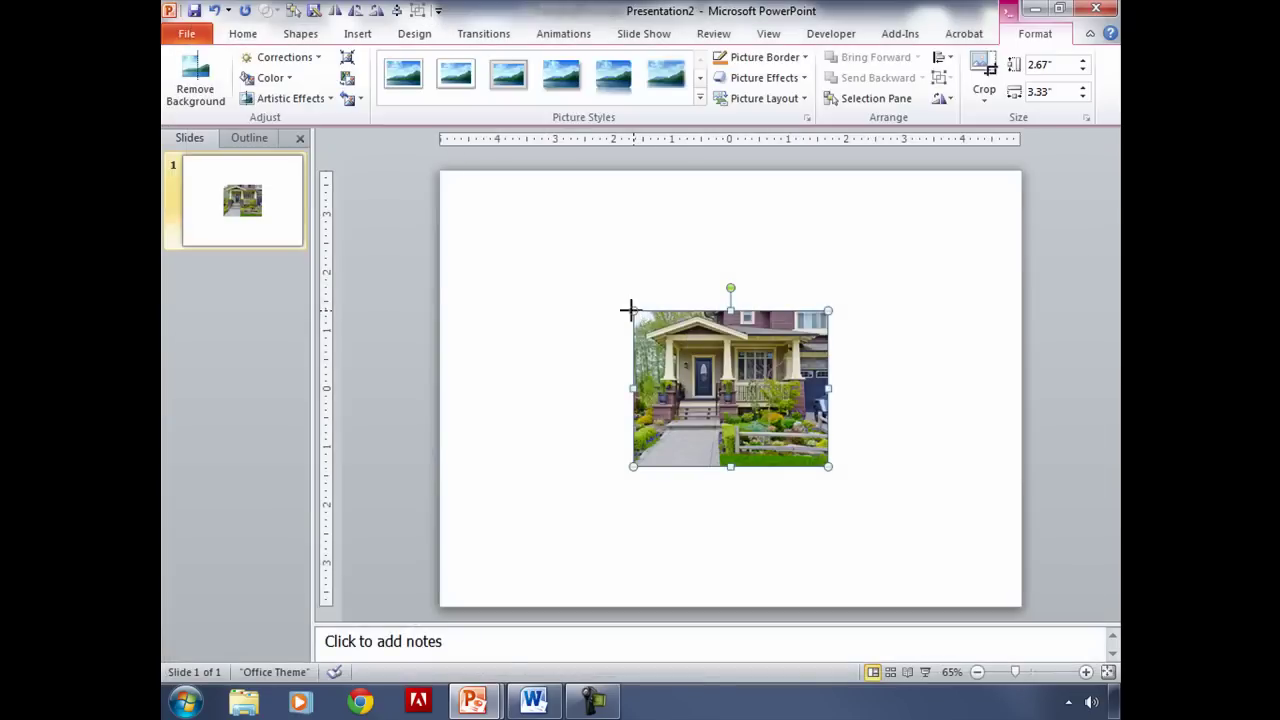
left_click_drag(632, 310, 447, 243)
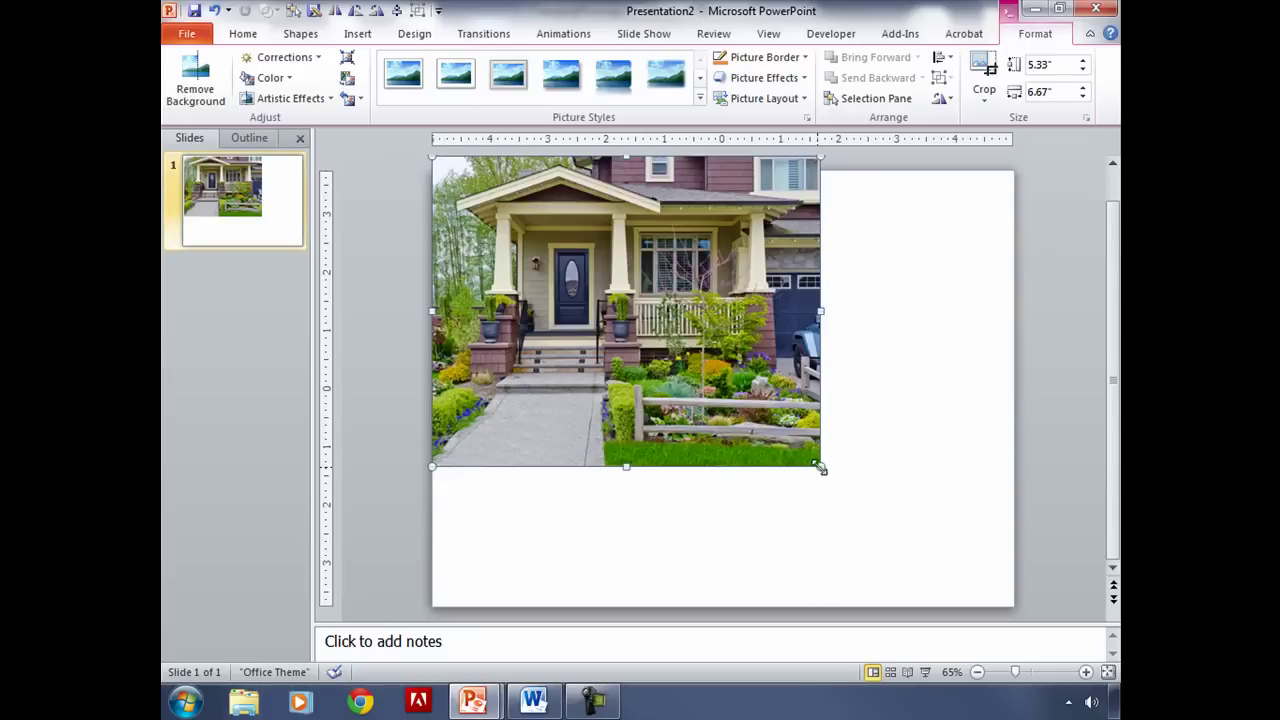
left_click_drag(821, 466, 1012, 580)
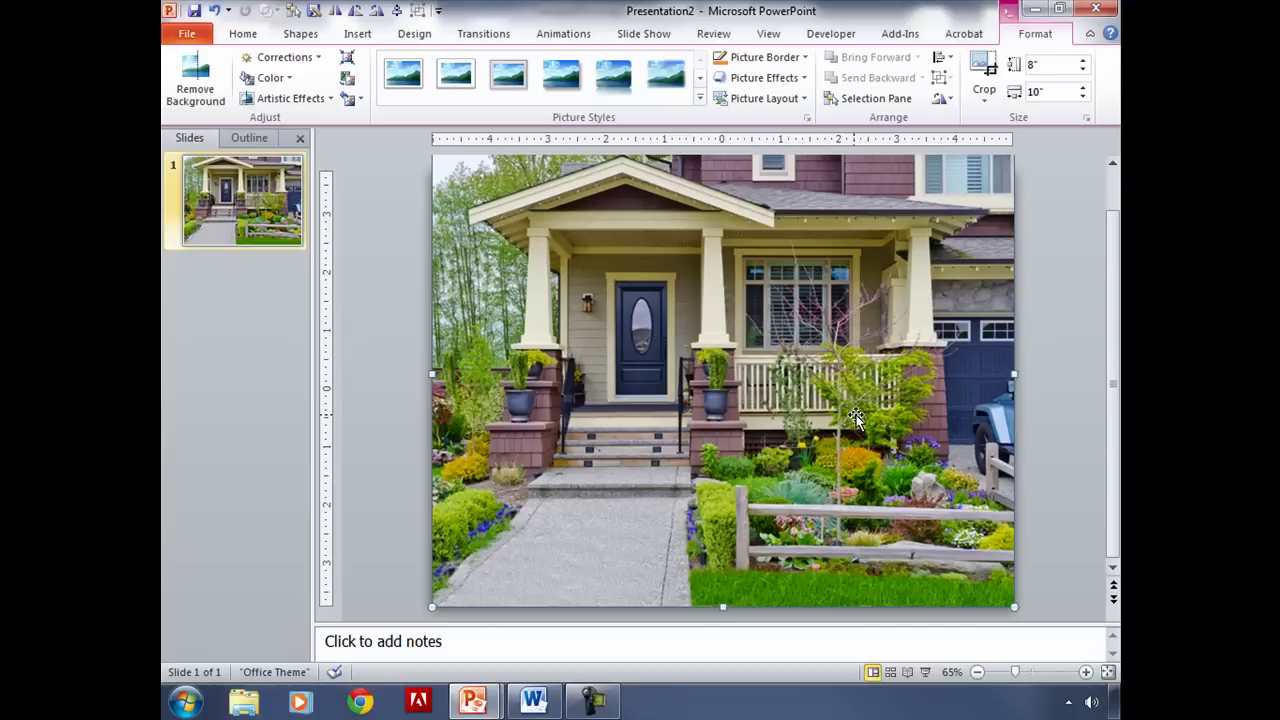
- Insert the couple picture shutterstock_117917359.jpg, place it over the walkway and enlarge it to about 6.55" by 4.37"
left_click(360, 34)
left_click(231, 66)
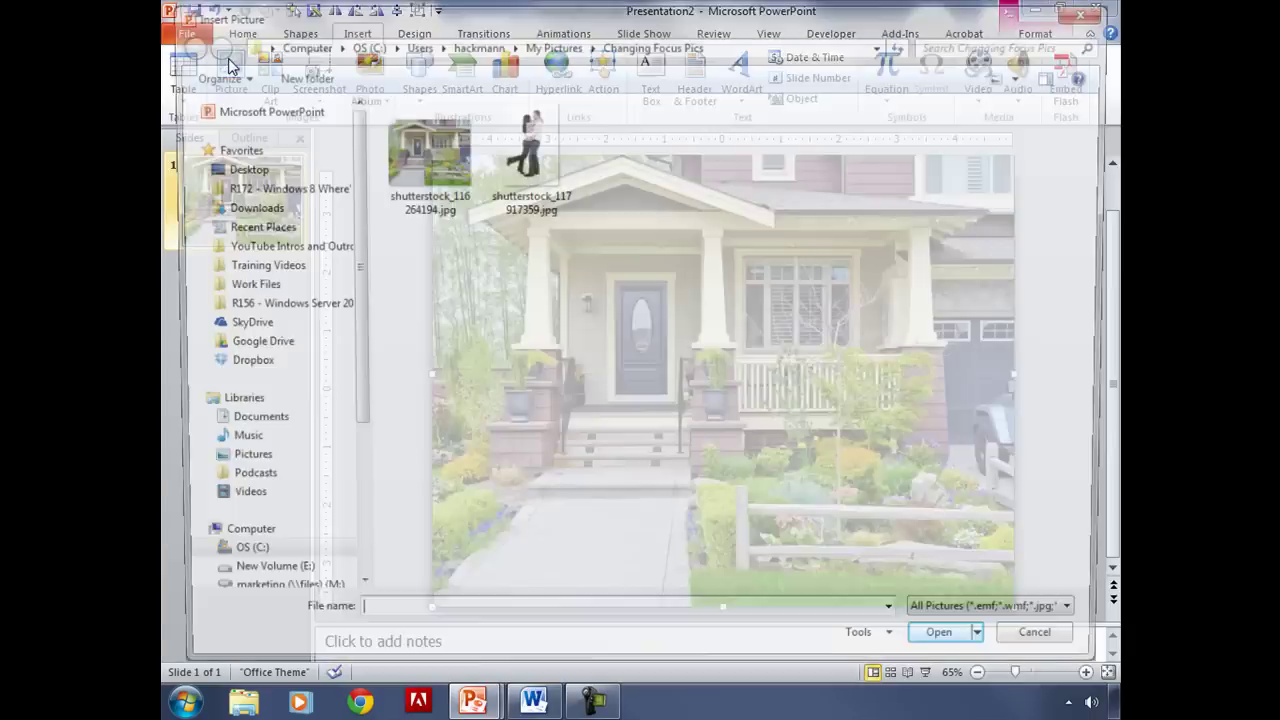
double_click(541, 161)
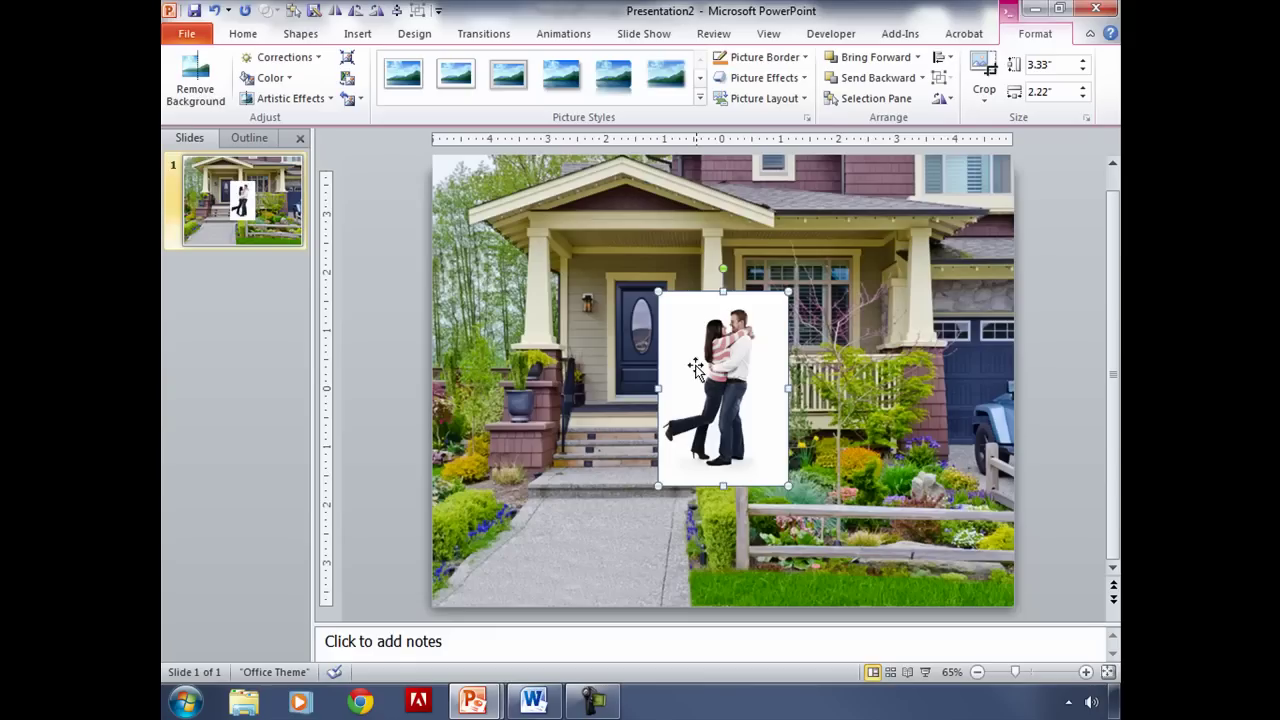
left_click_drag(690, 360, 484, 480)
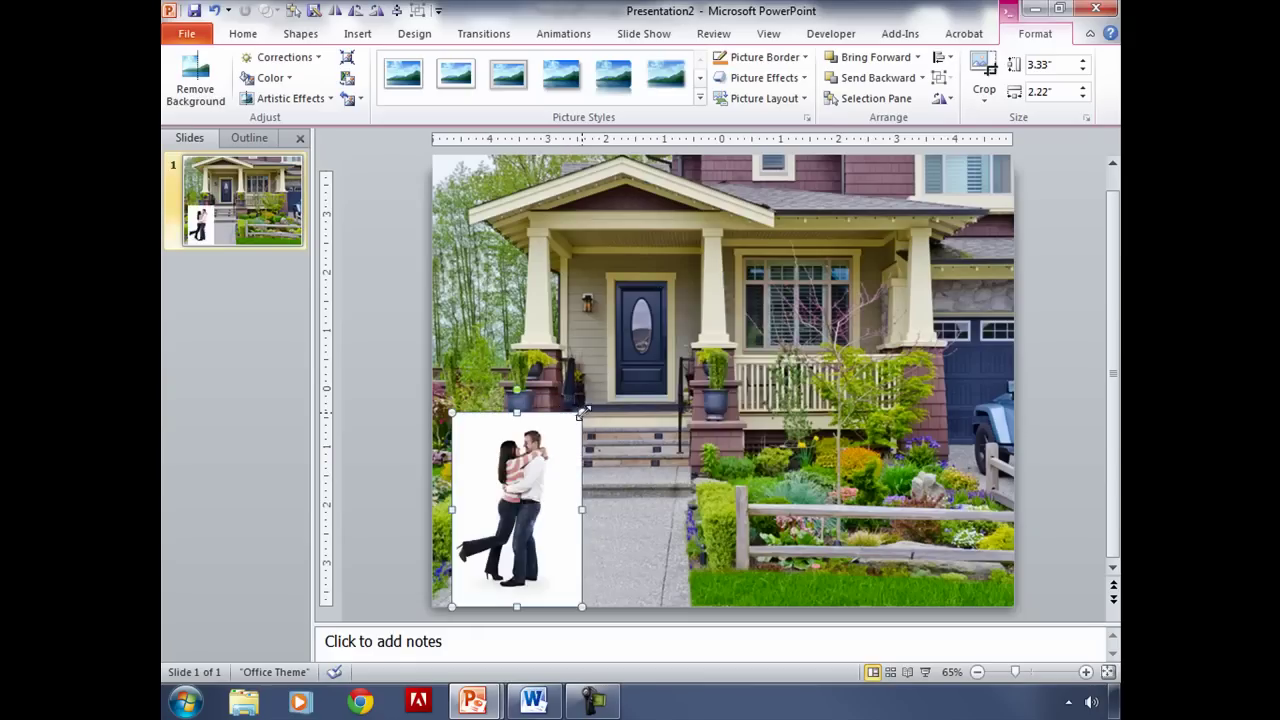
left_click_drag(581, 412, 649, 327)
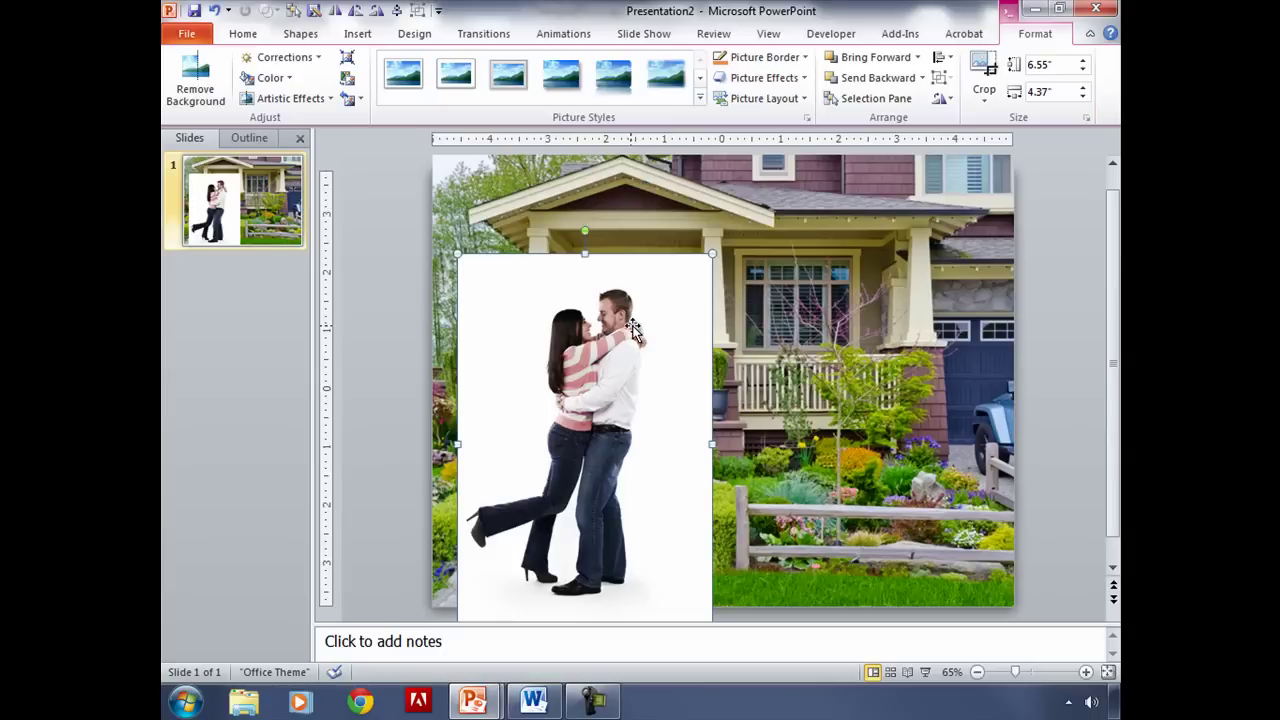
- Start Remove Background on the couple picture and expand the selection area to enclose both people
left_click(200, 78)
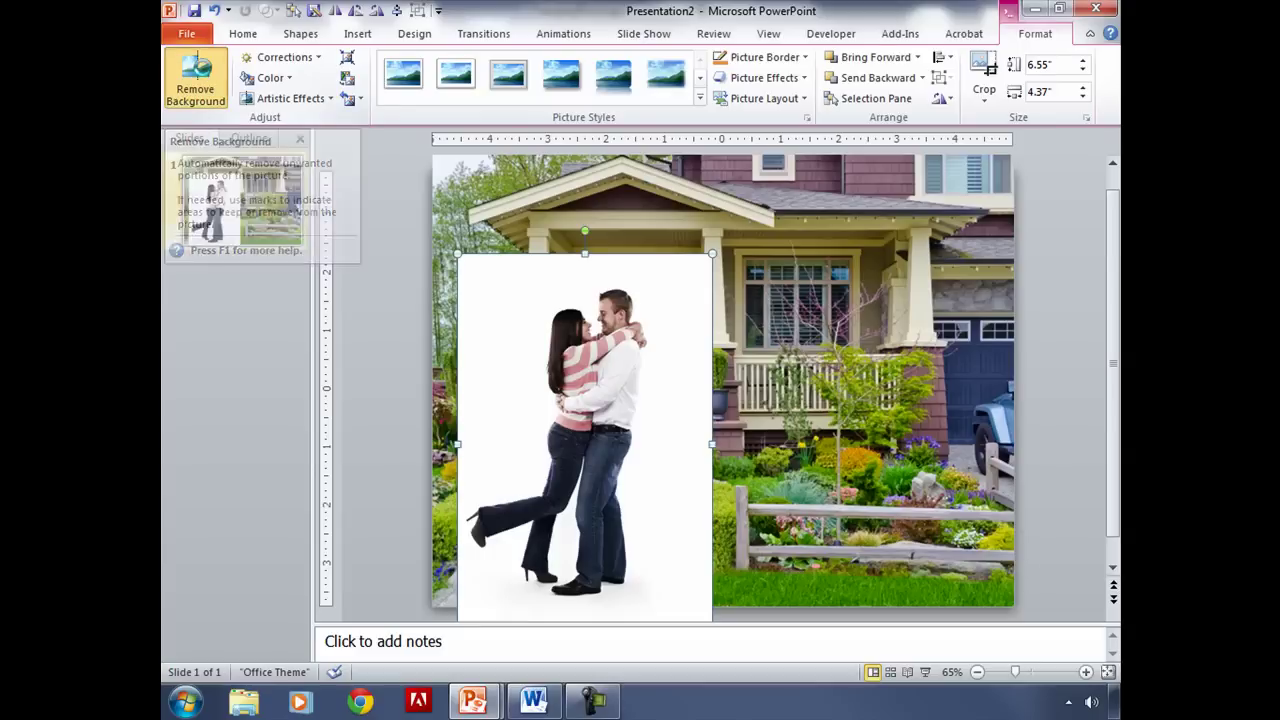
left_click_drag(482, 291, 460, 257)
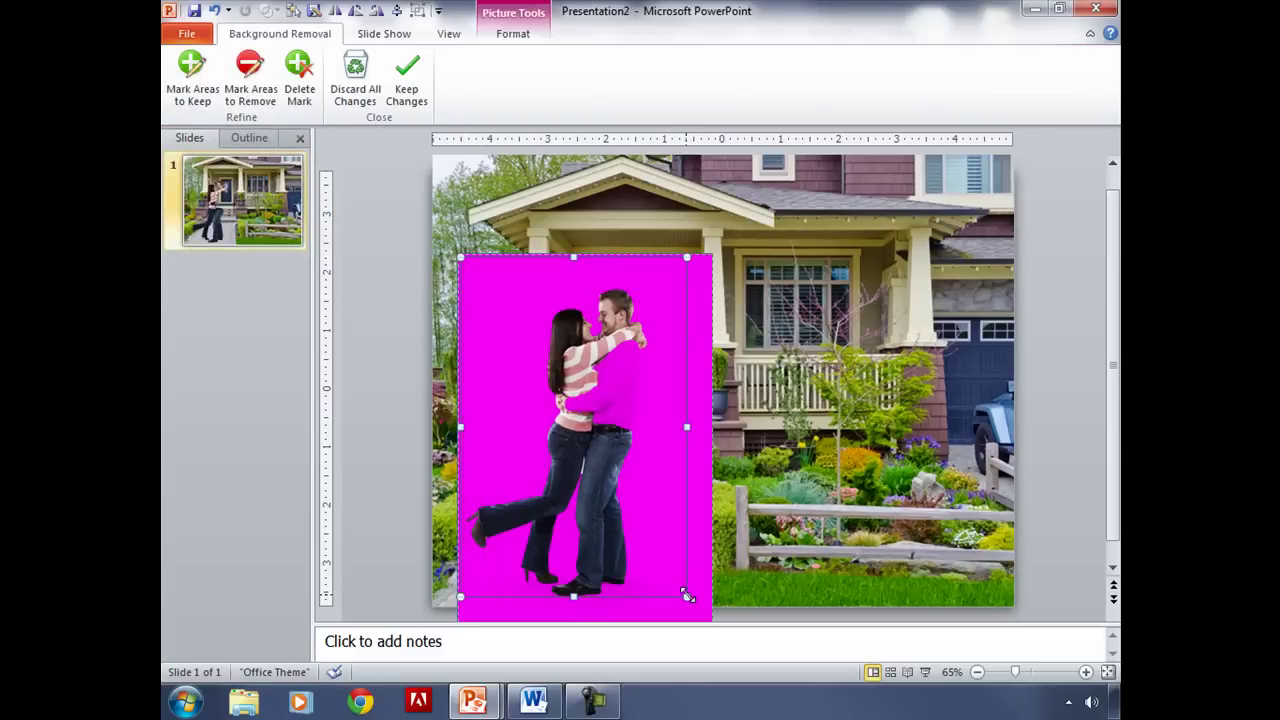
left_click_drag(687, 595, 709, 610)
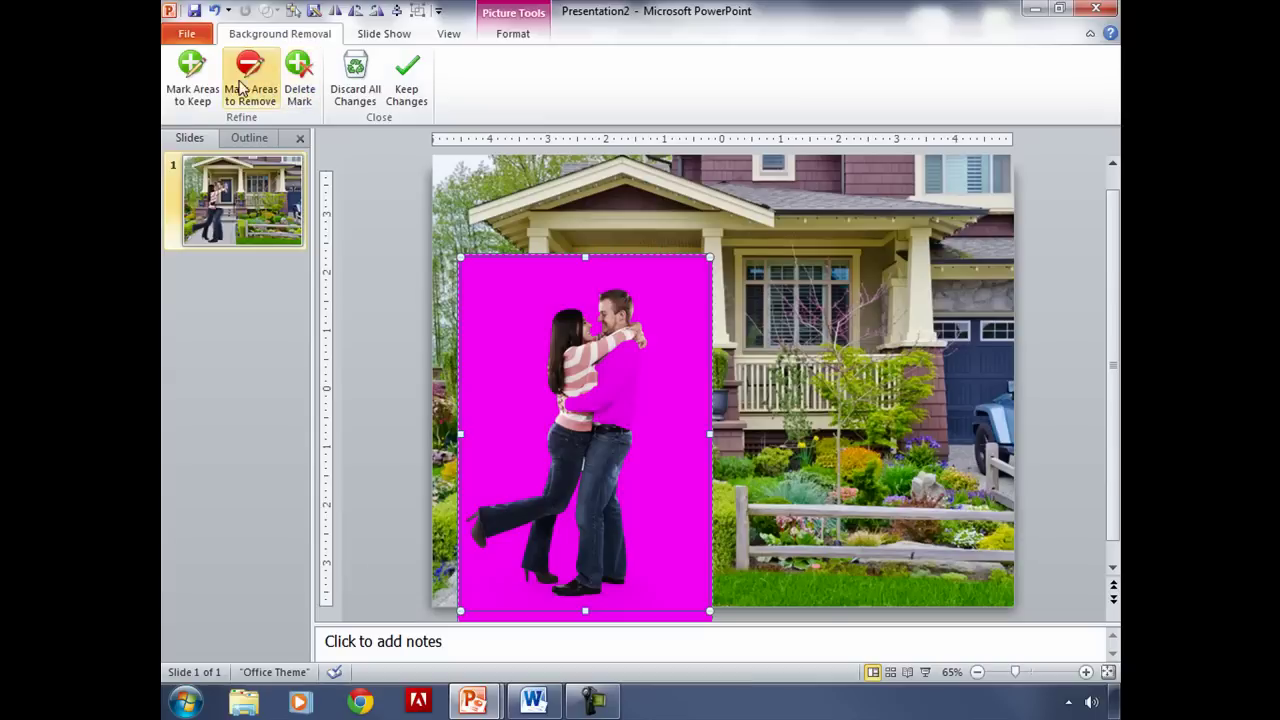
- Mark the man's white shirt and its back edge as areas to keep, and apply the background removal
left_click(192, 80)
left_click_drag(619, 338, 616, 442)
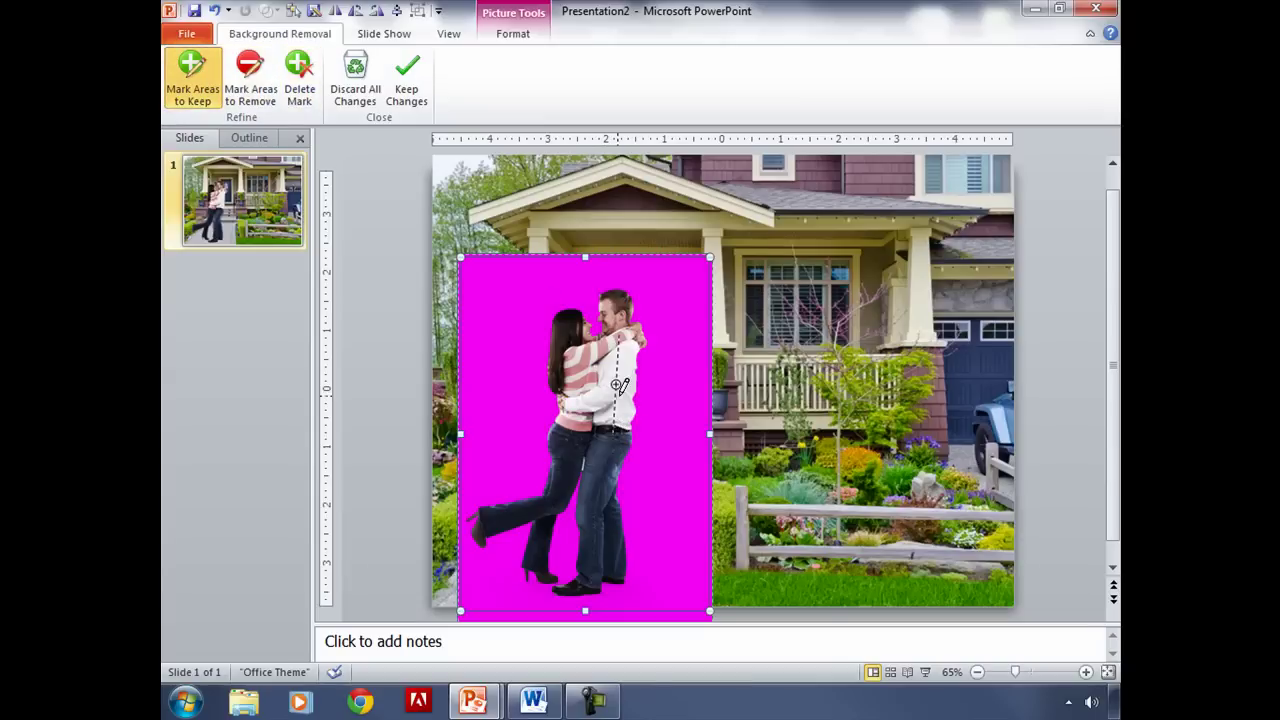
left_click(1059, 673)
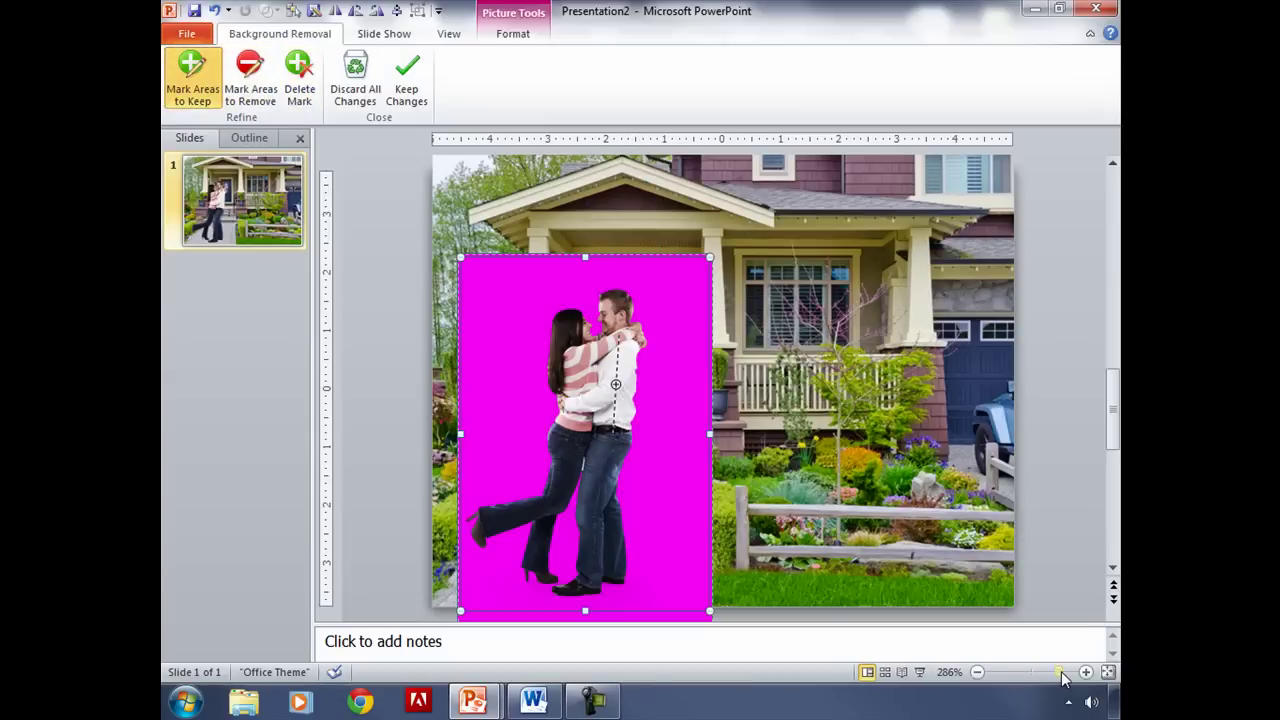
scroll(903, 461, "up", 5)
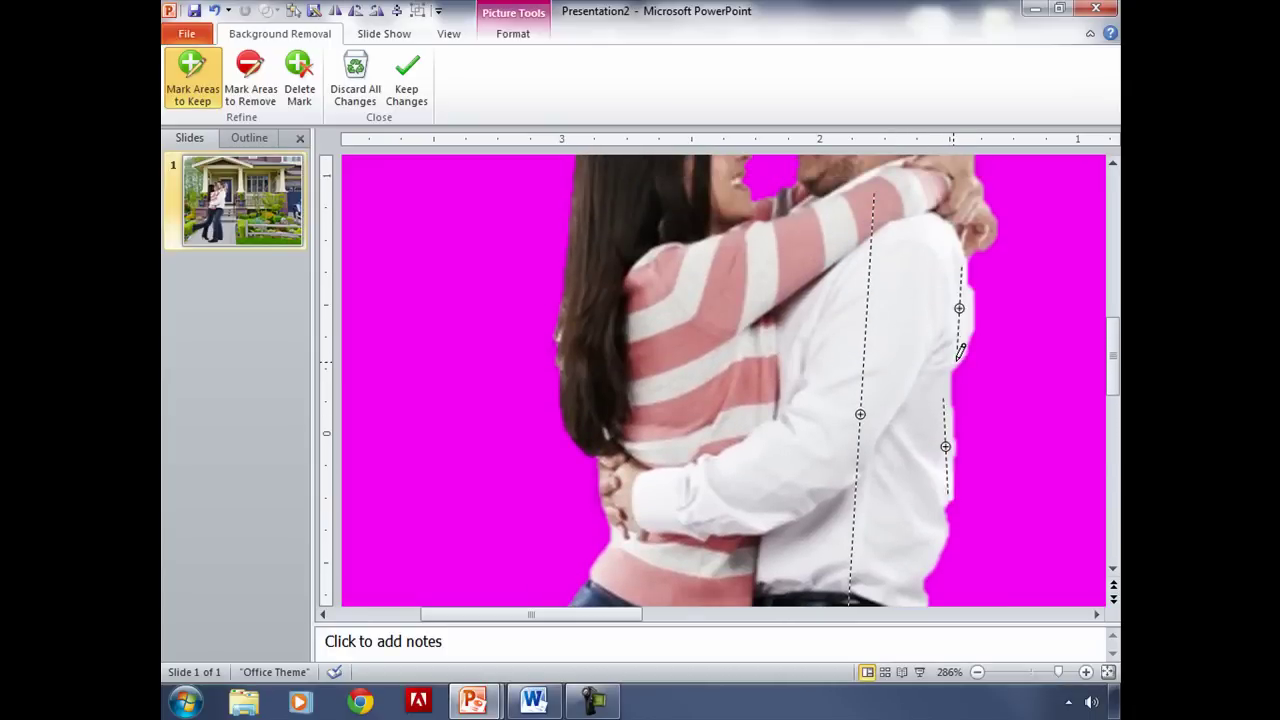
scroll(938, 527, "up", 2)
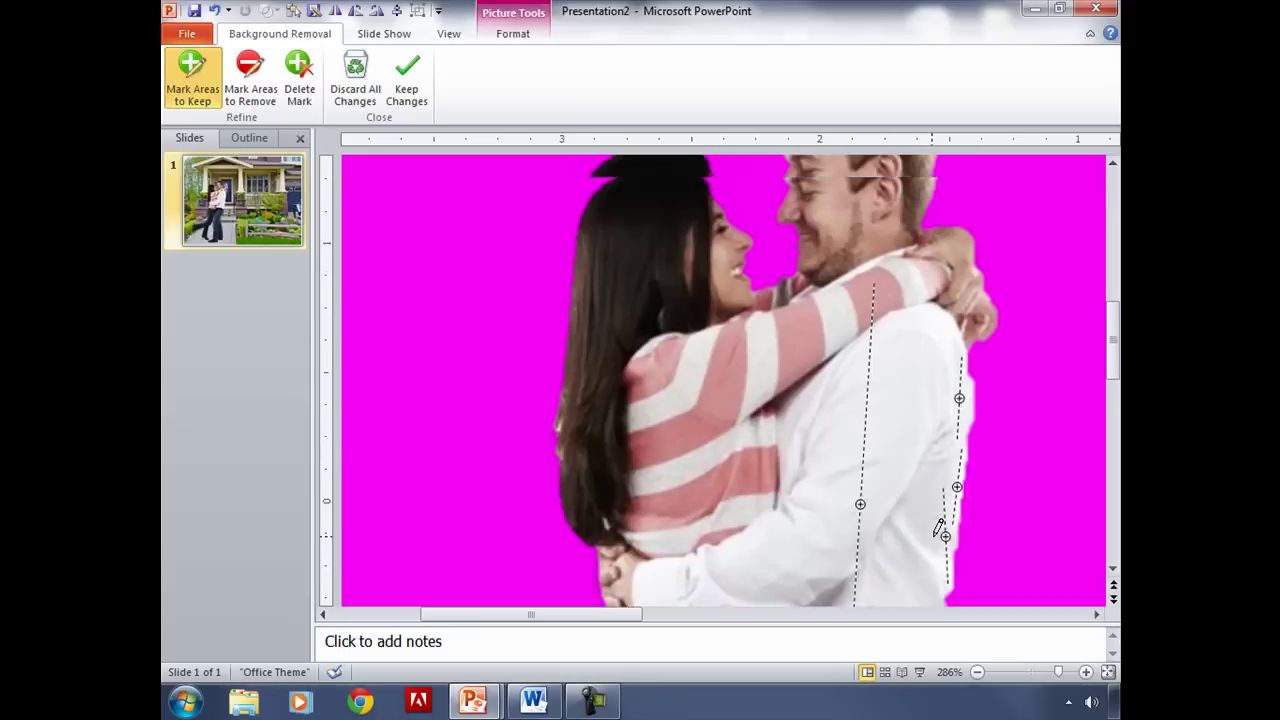
scroll(938, 527, "down", 1)
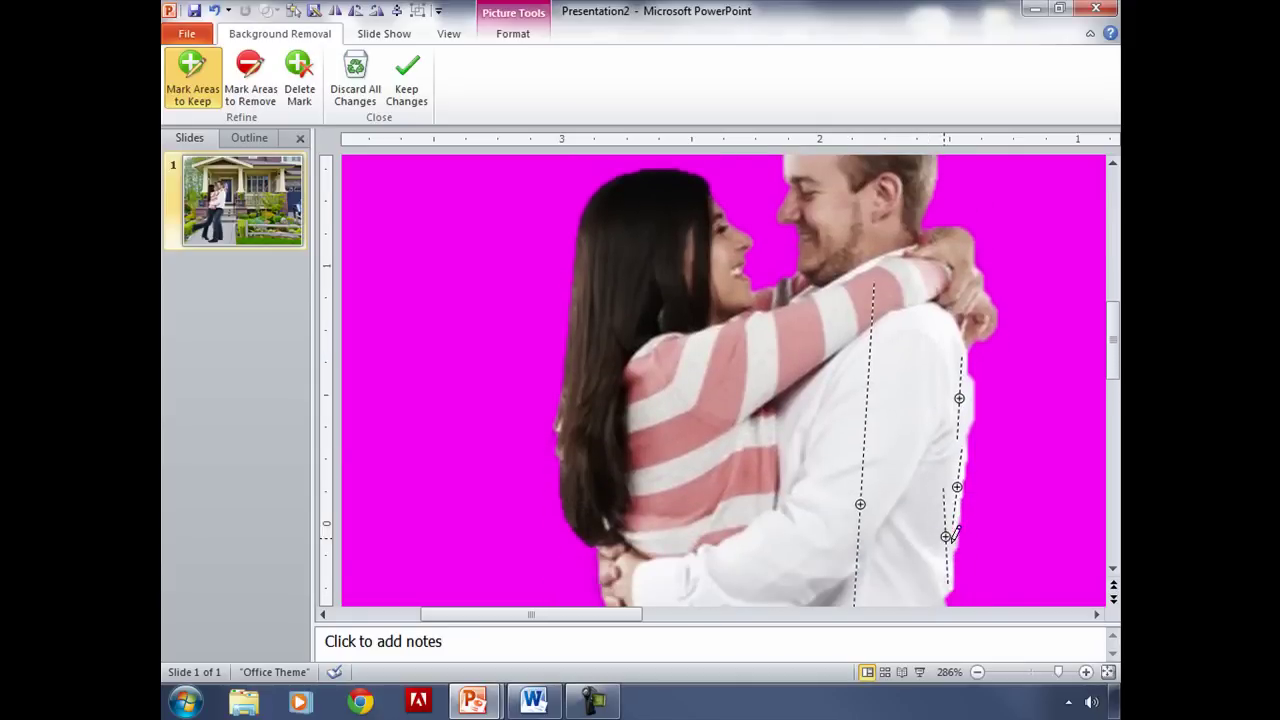
left_click_drag(1047, 684, 1027, 681)
left_click(406, 80)
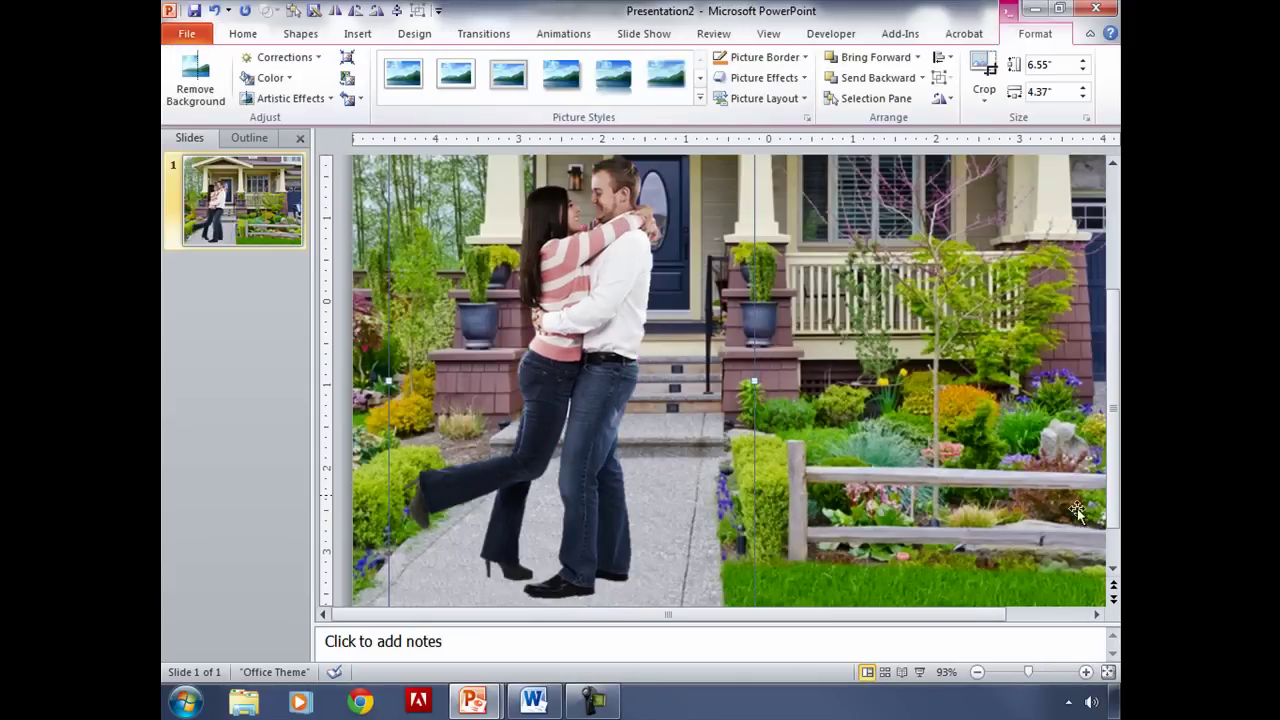
- Enlarge the couple cutout to about 6.77" by 4.52" and shift it so the feet slightly overlap the slide's lower edge
left_click(1108, 672)
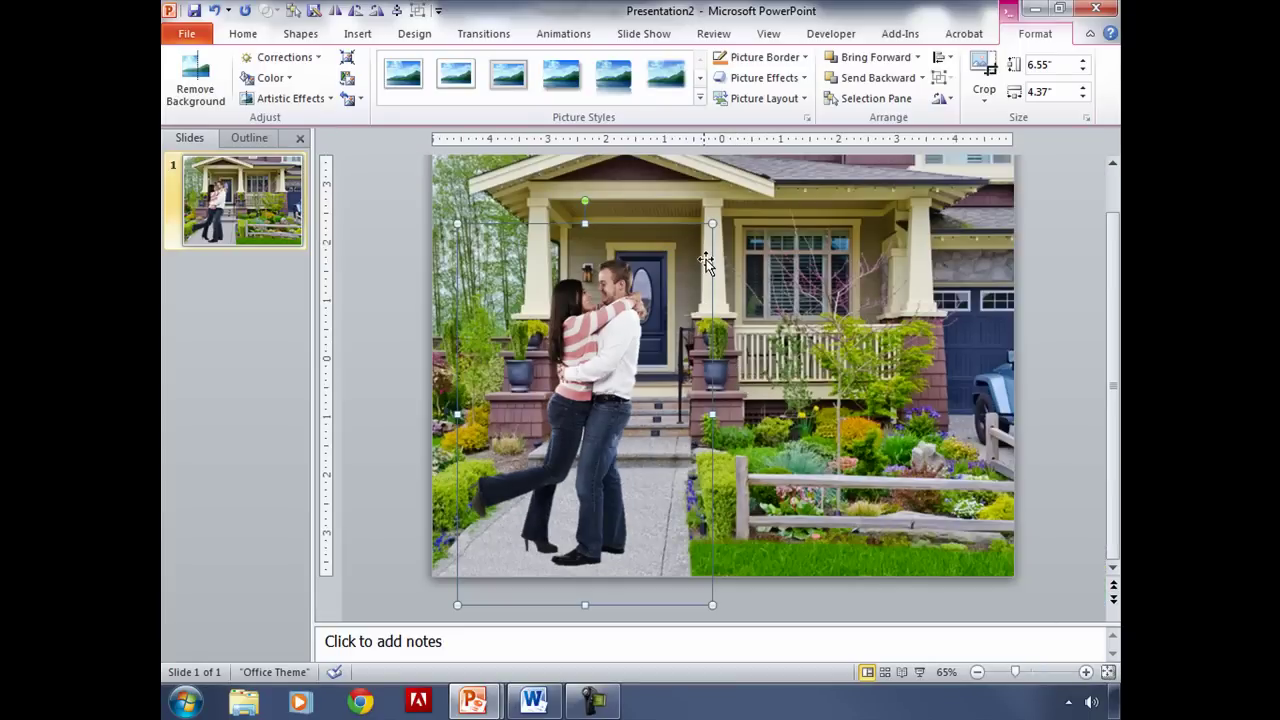
mouse_move(710, 222)
left_mouse_down()
mouse_move(695, 237)
mouse_move(721, 212)
left_mouse_up()
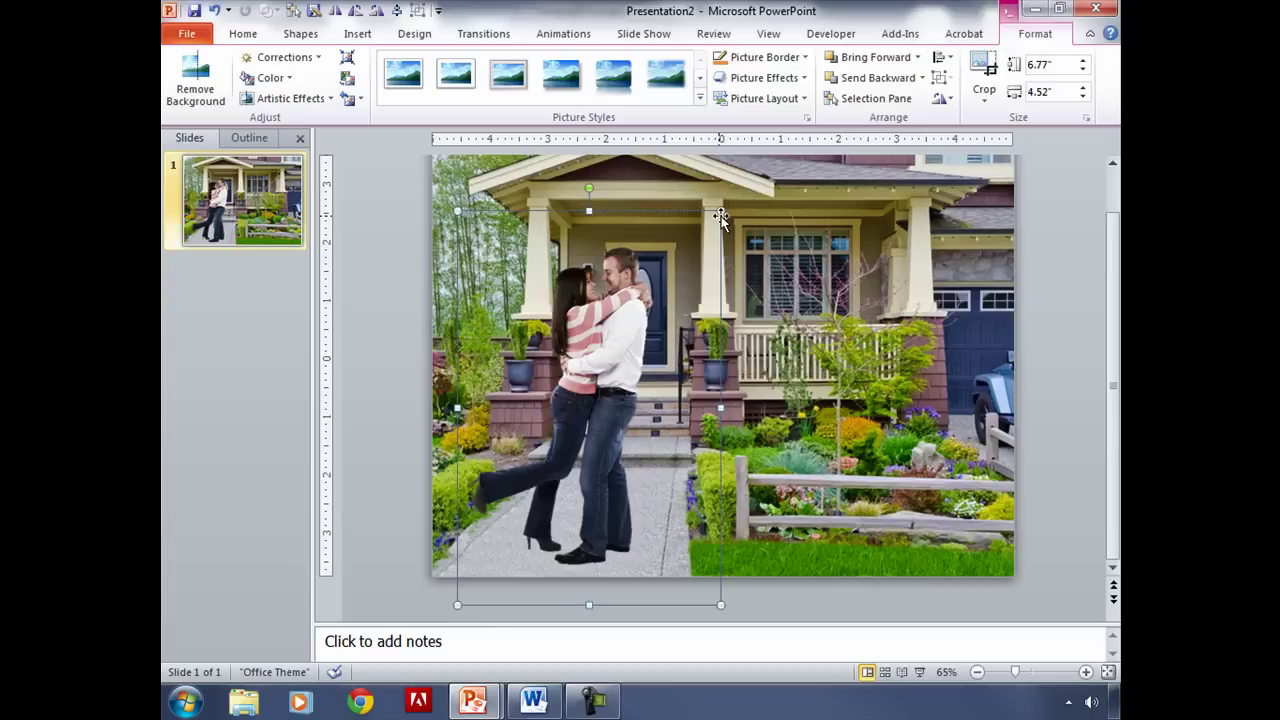
left_click_drag(643, 288, 628, 314)
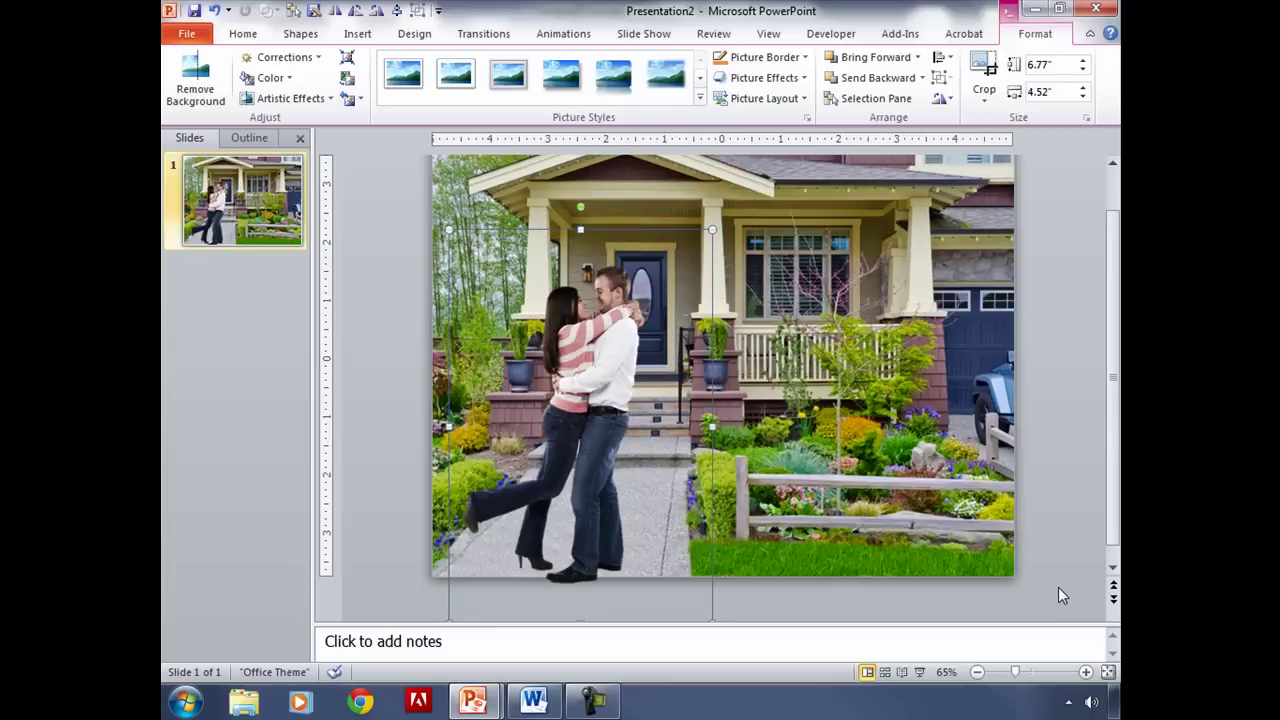
- Duplicate the slide and switch between the original and the copy
right_click(251, 214)
left_click(305, 333)
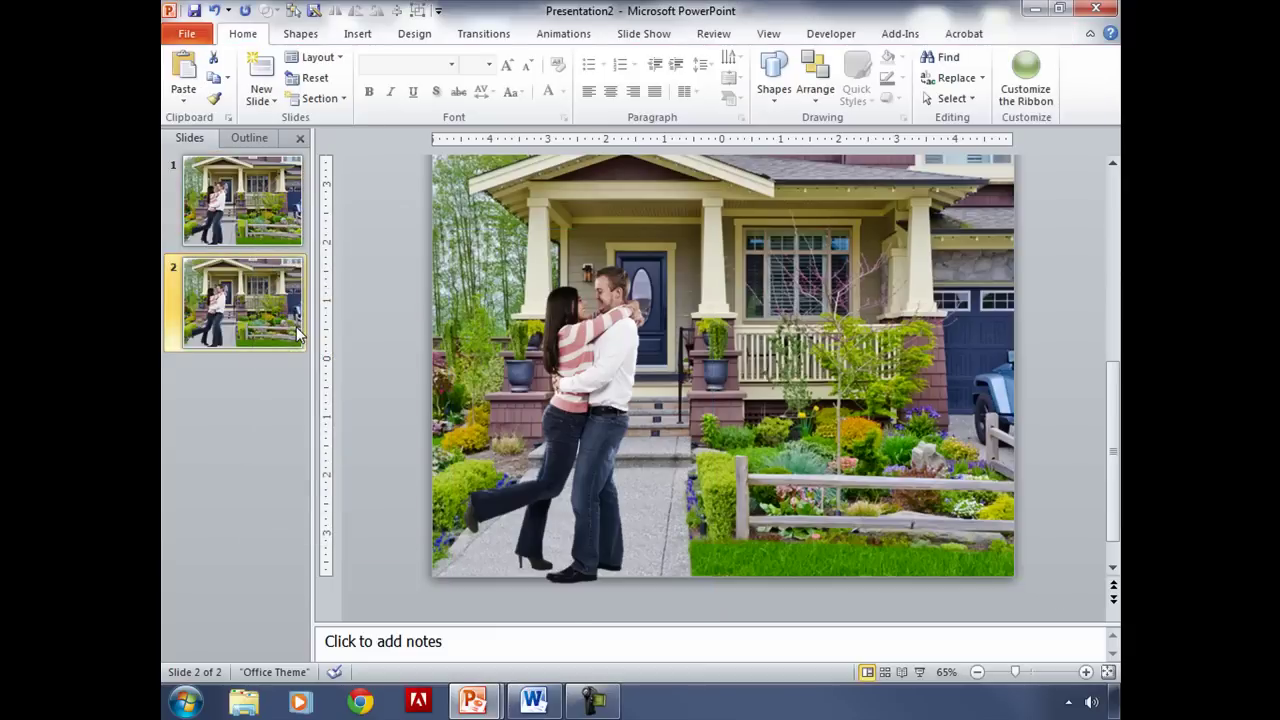
key("Up")
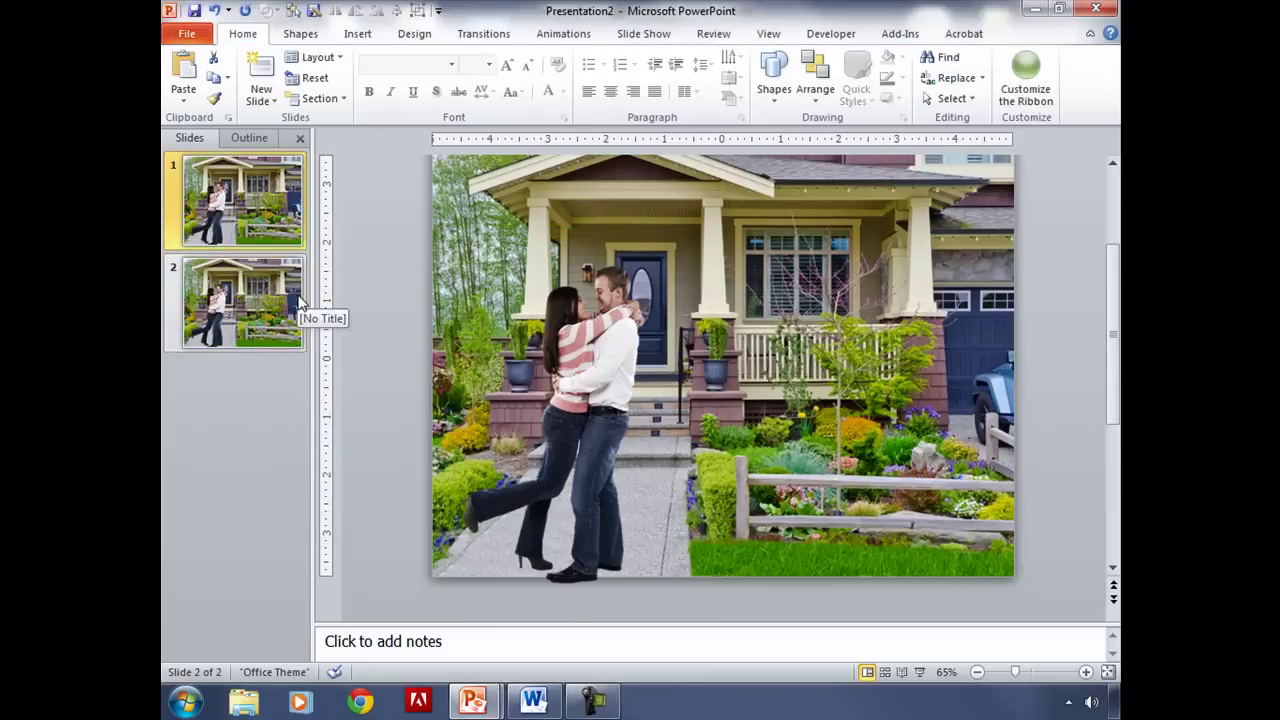
key("Down")
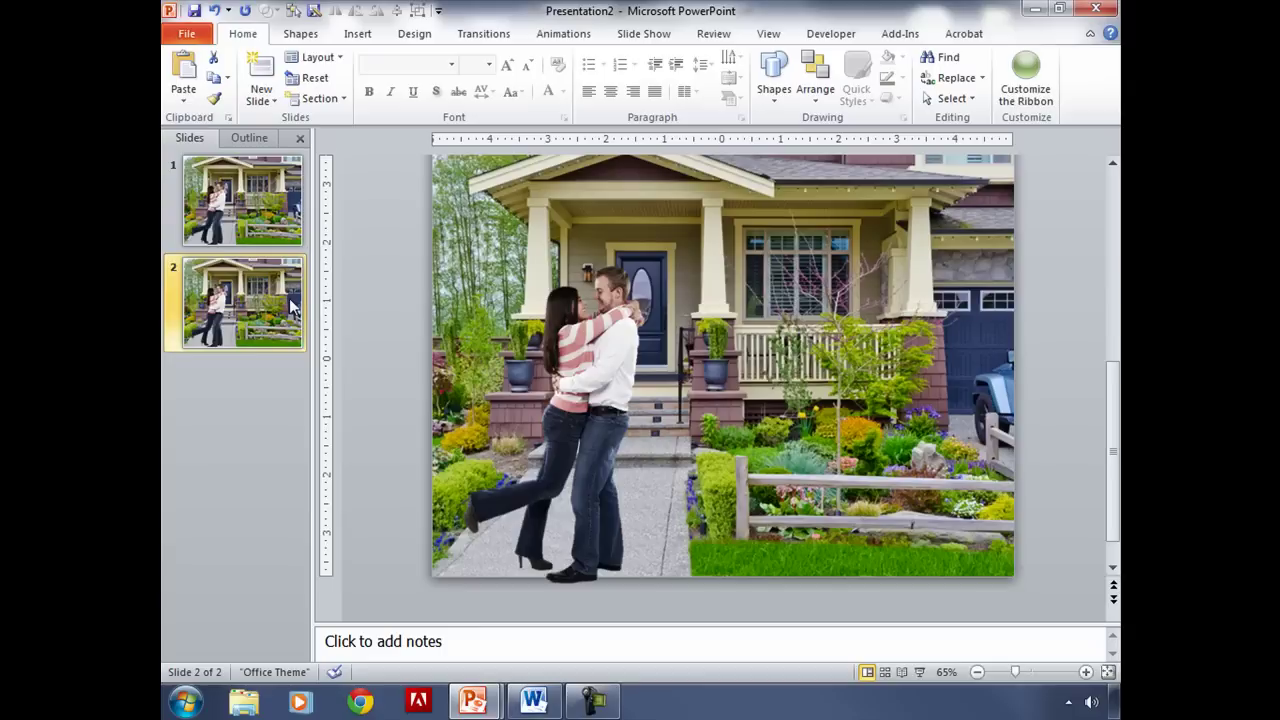
- Soften the house picture on slide 1 to -34% with the picture corrections
key("Up")
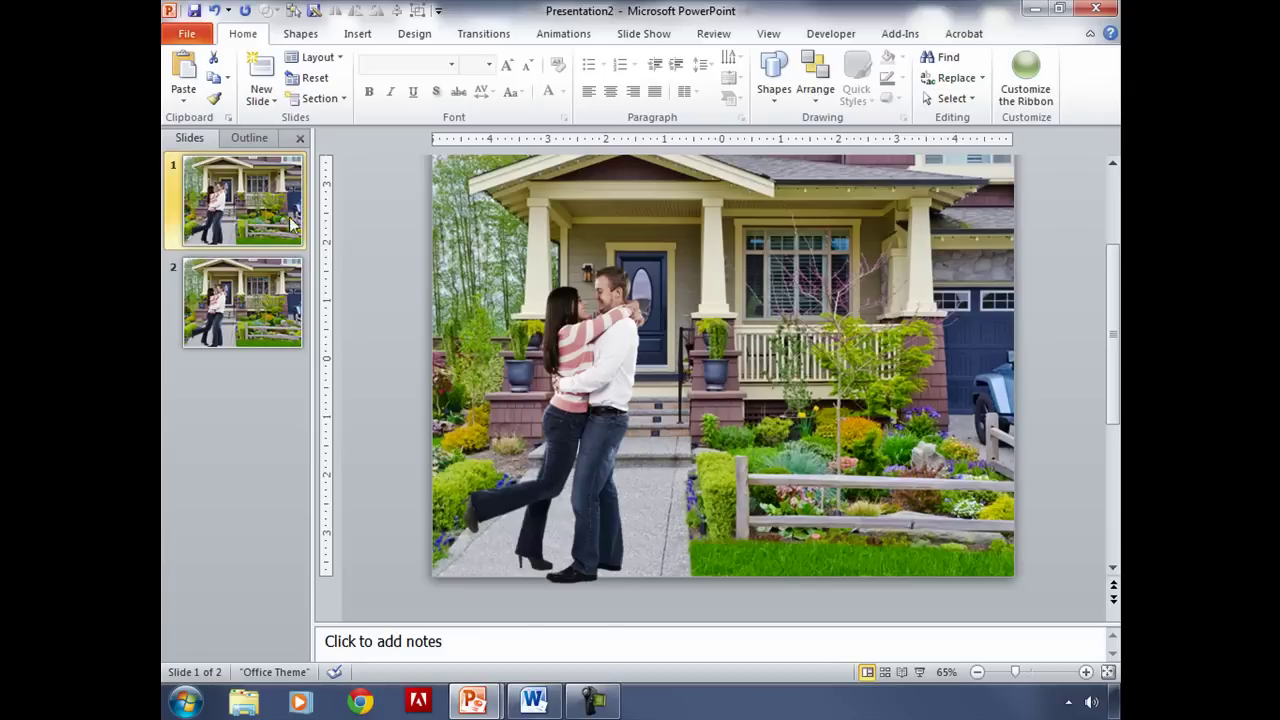
left_click(874, 243)
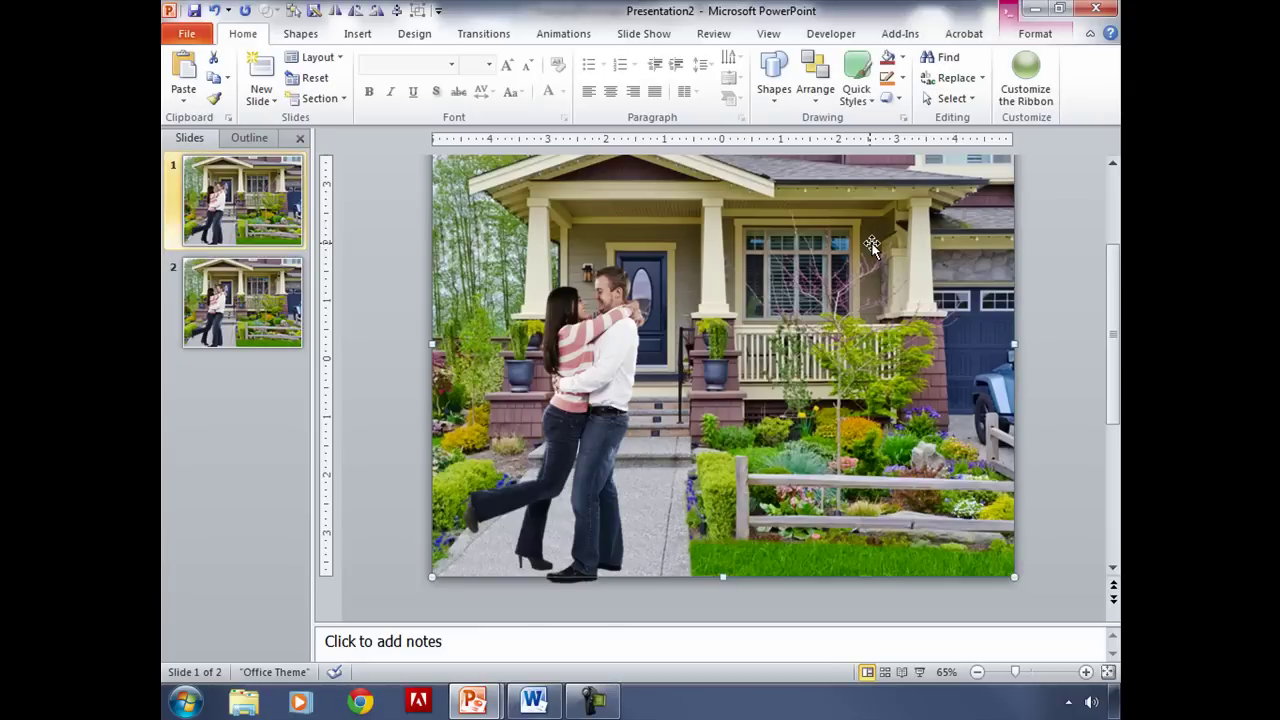
left_click(1052, 34)
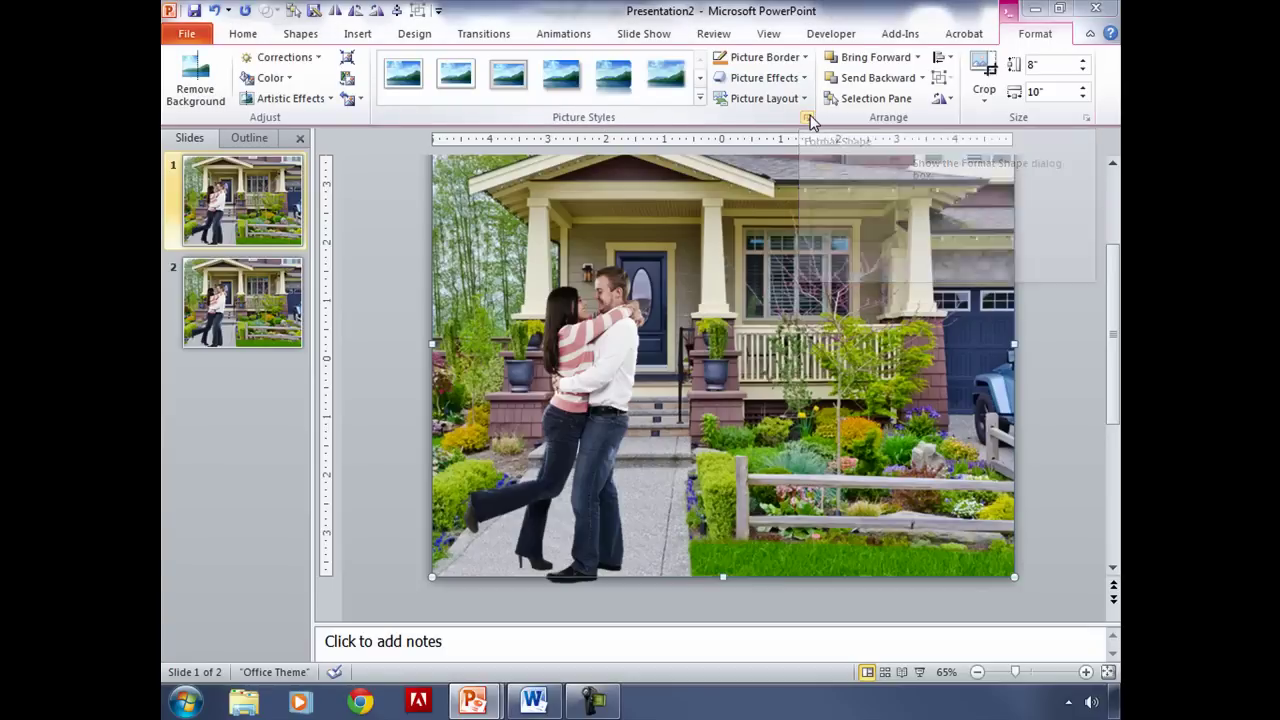
left_click_drag(955, 100, 361, 108)
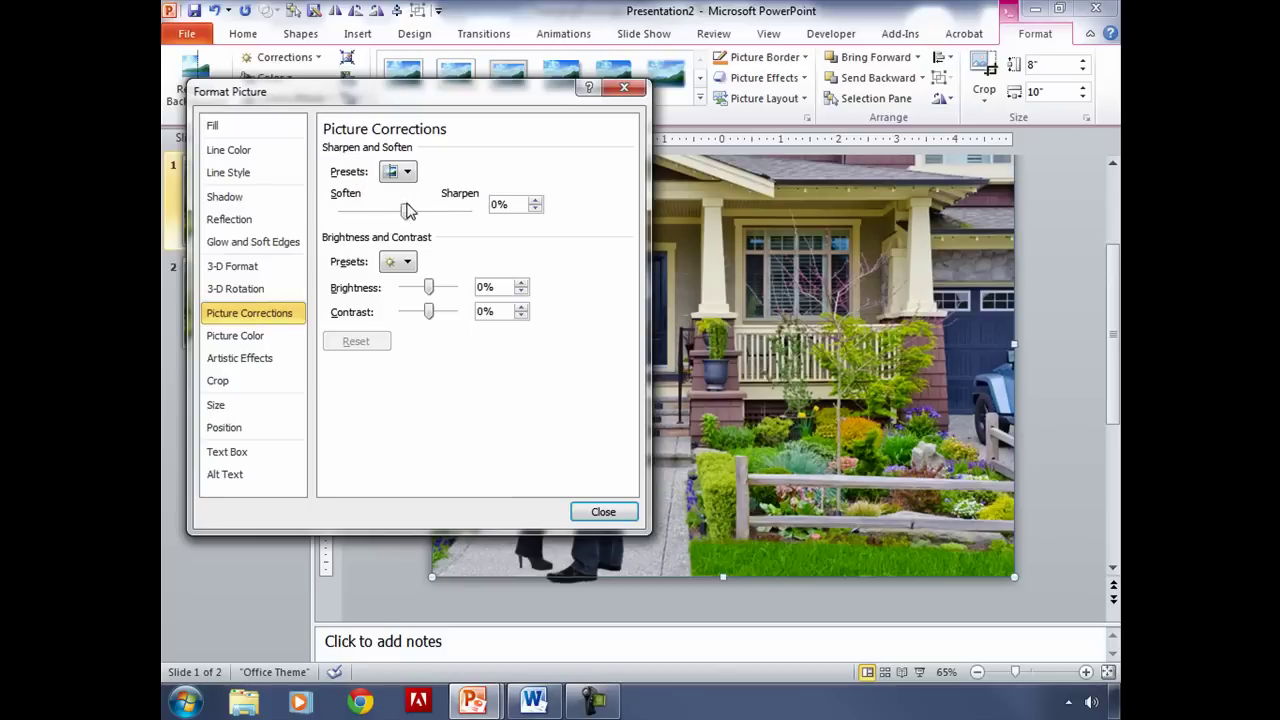
left_click_drag(405, 211, 390, 213)
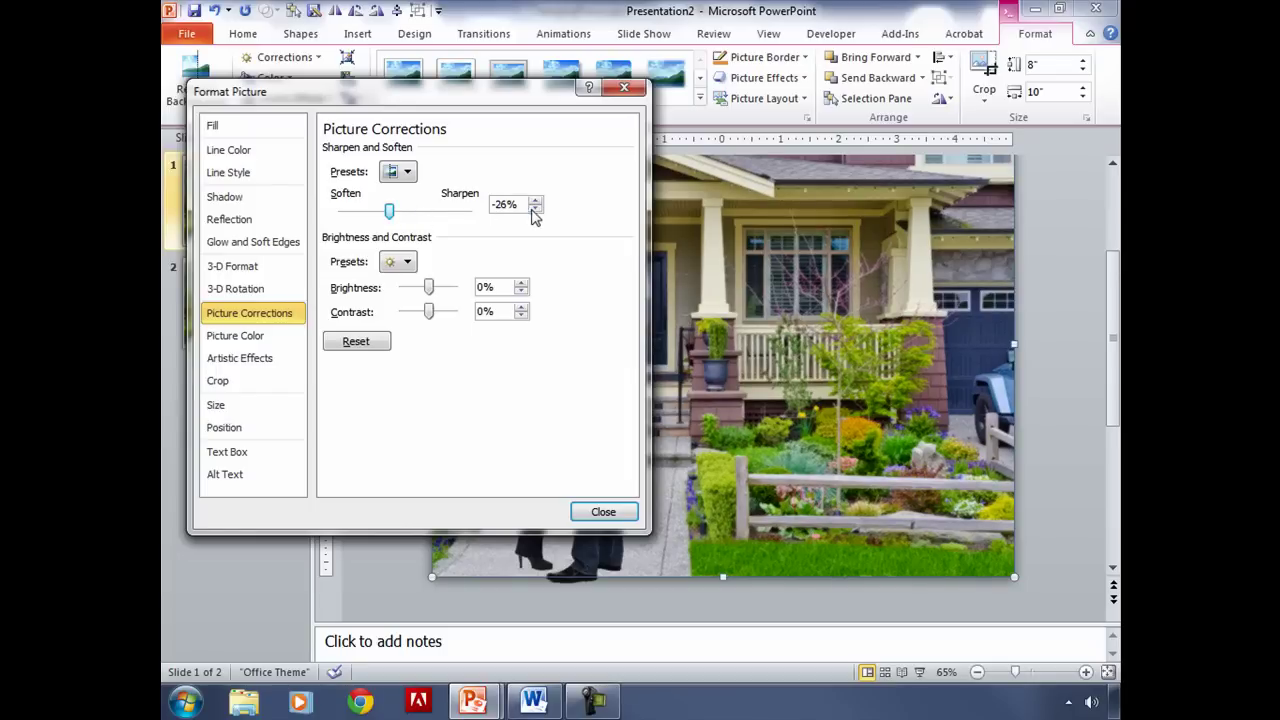
left_click(536, 208)
left_click_drag(390, 214, 382, 210)
left_click(536, 208)
left_click(536, 208)
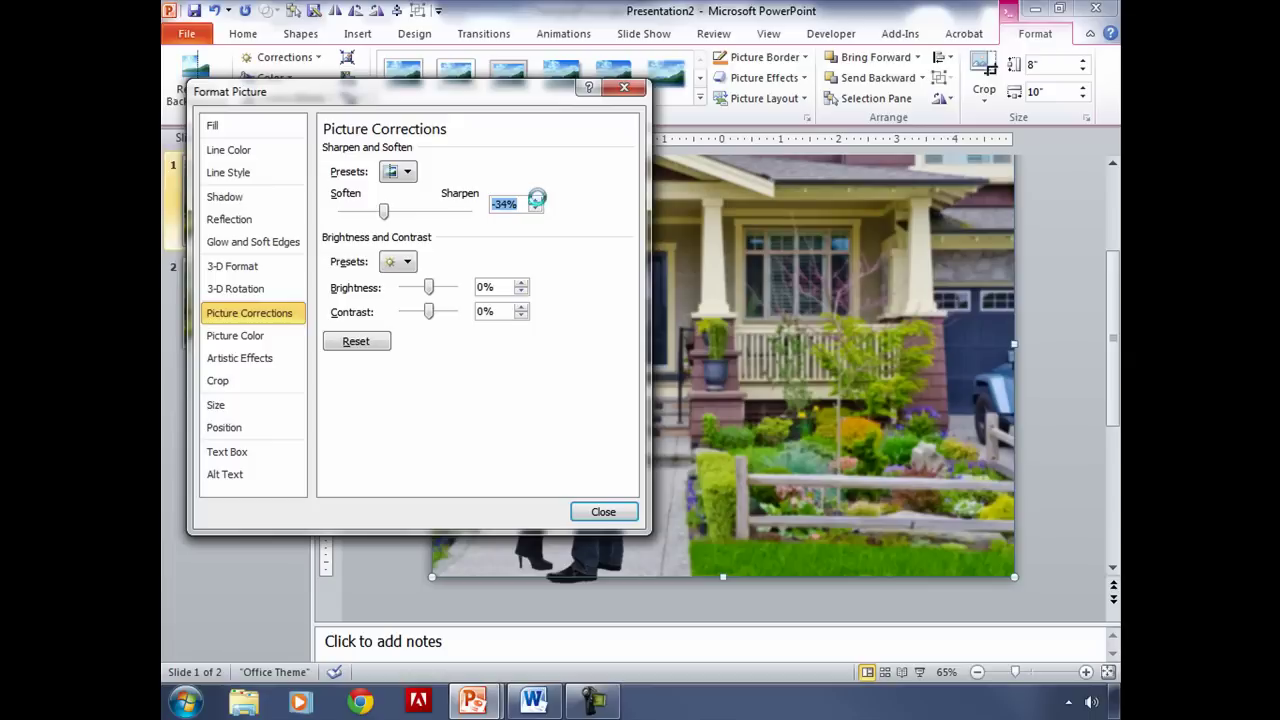
- Set the house picture's softening to -30% and close the picture formatting settings
left_click(536, 200)
left_click(536, 200)
left_click(536, 200)
left_click(536, 200)
left_click_drag(471, 97, 359, 364)
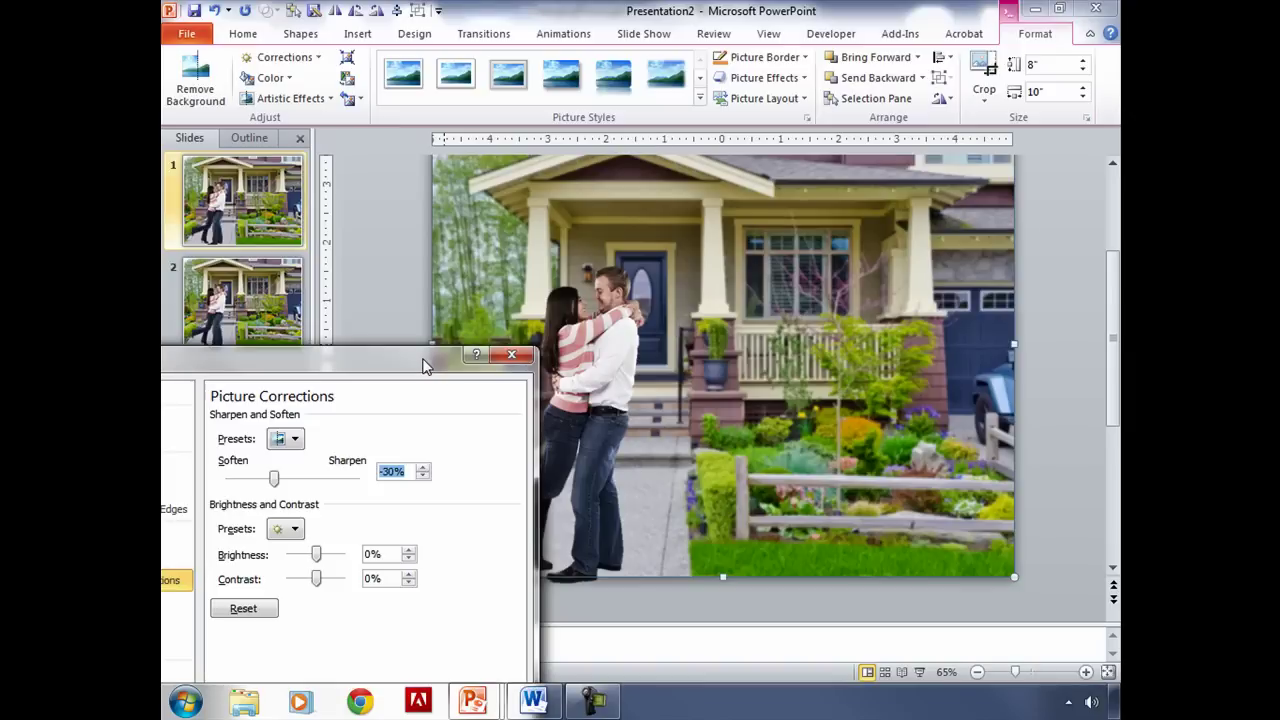
left_click_drag(422, 366, 502, 97)
left_click(570, 508)
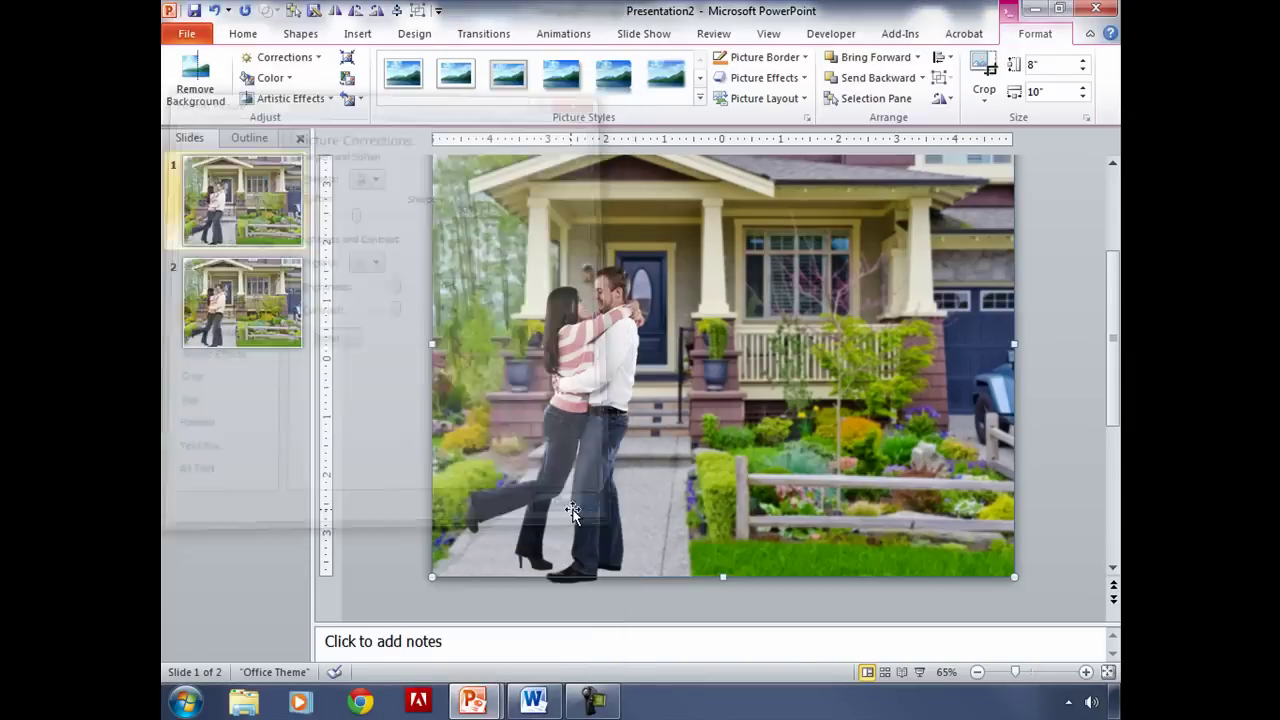
- Soften the couple cutout on slide 2 with the picture corrections and close the picture formatting settings
left_click(273, 284)
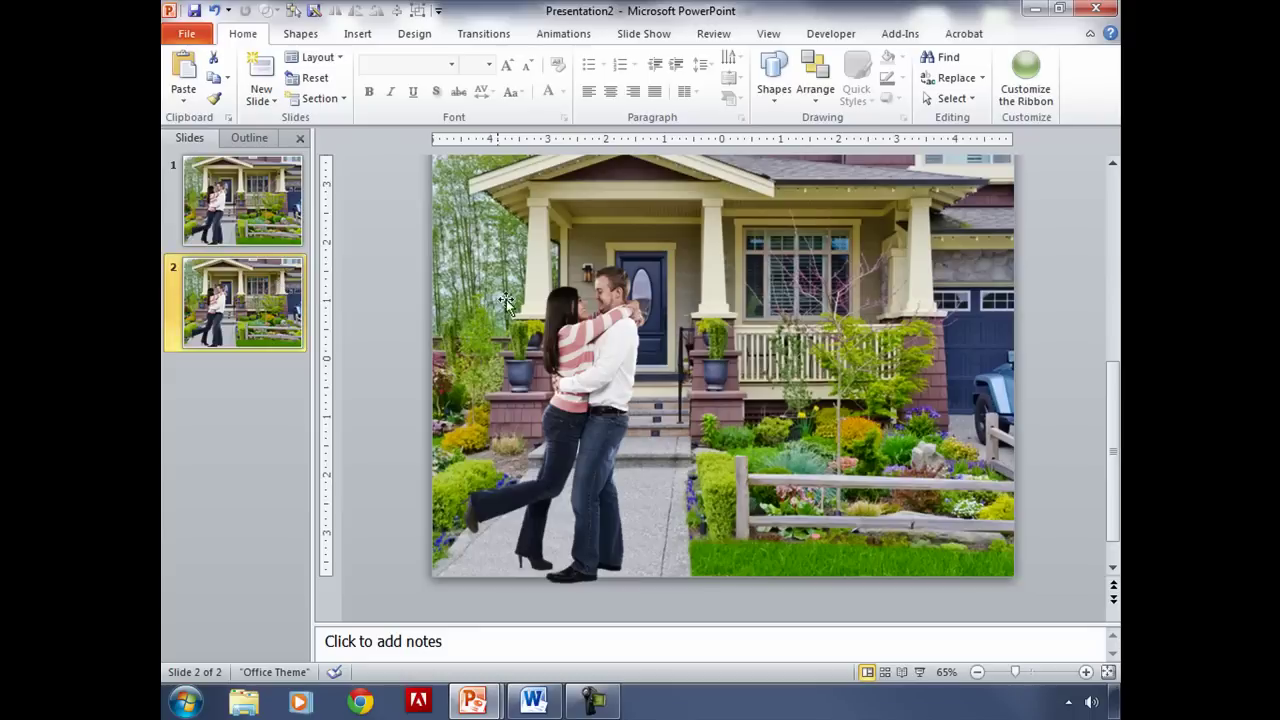
left_click(580, 340)
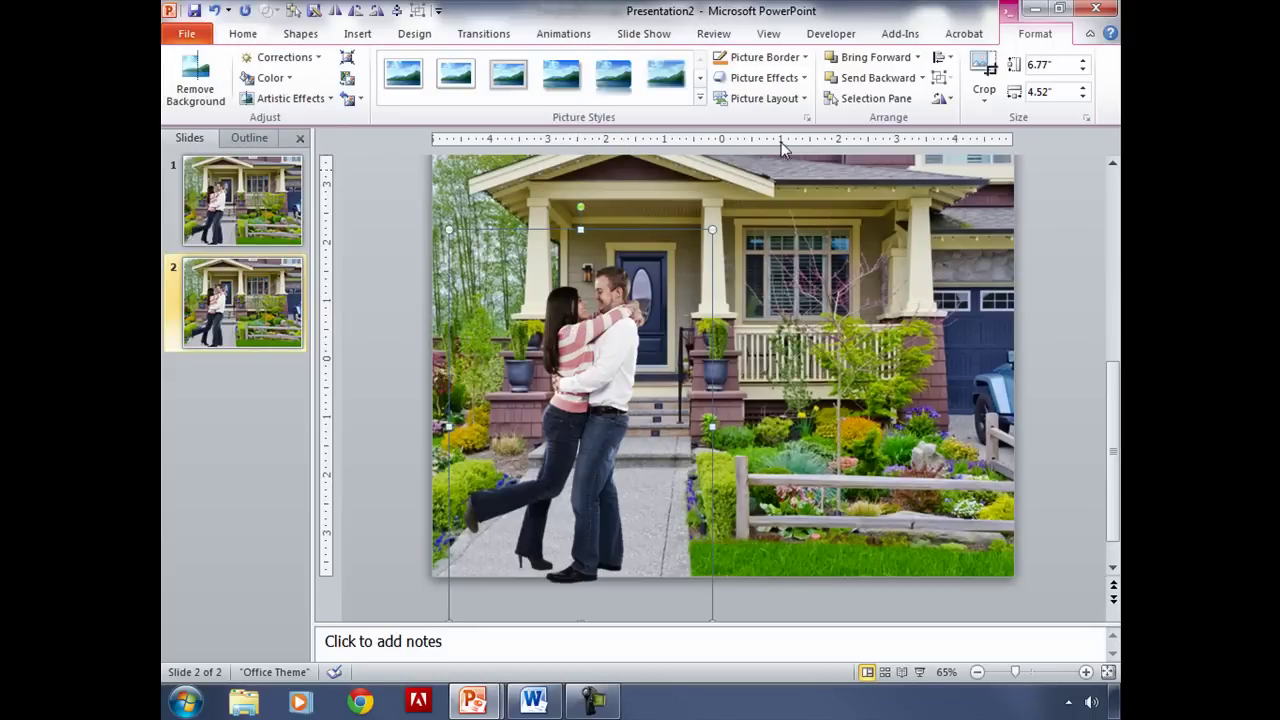
right_click(588, 340)
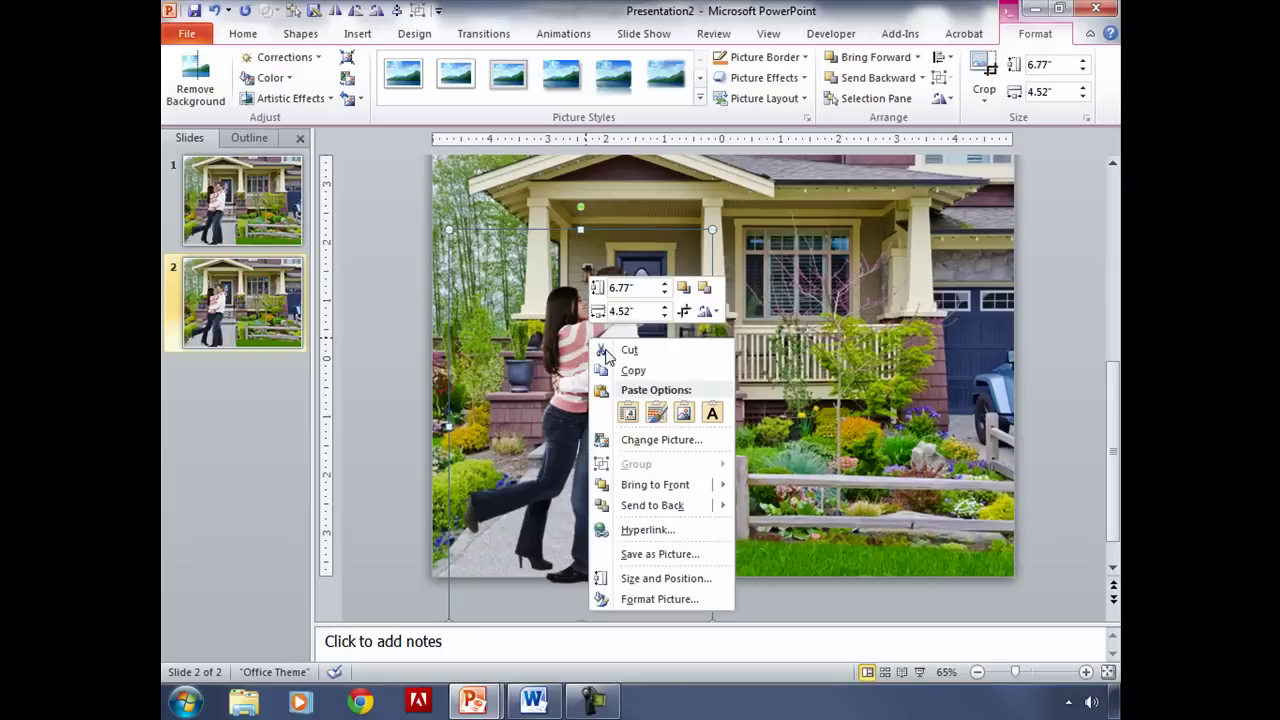
left_click(679, 601)
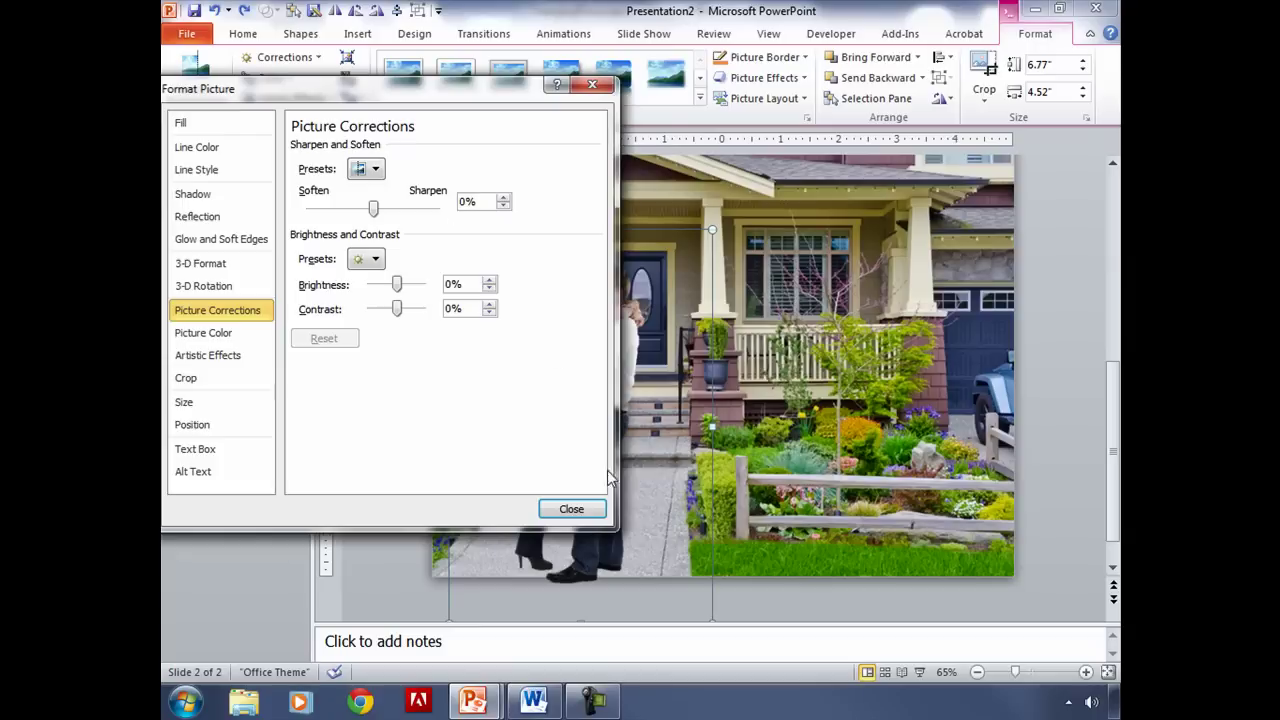
left_click_drag(373, 210, 366, 210)
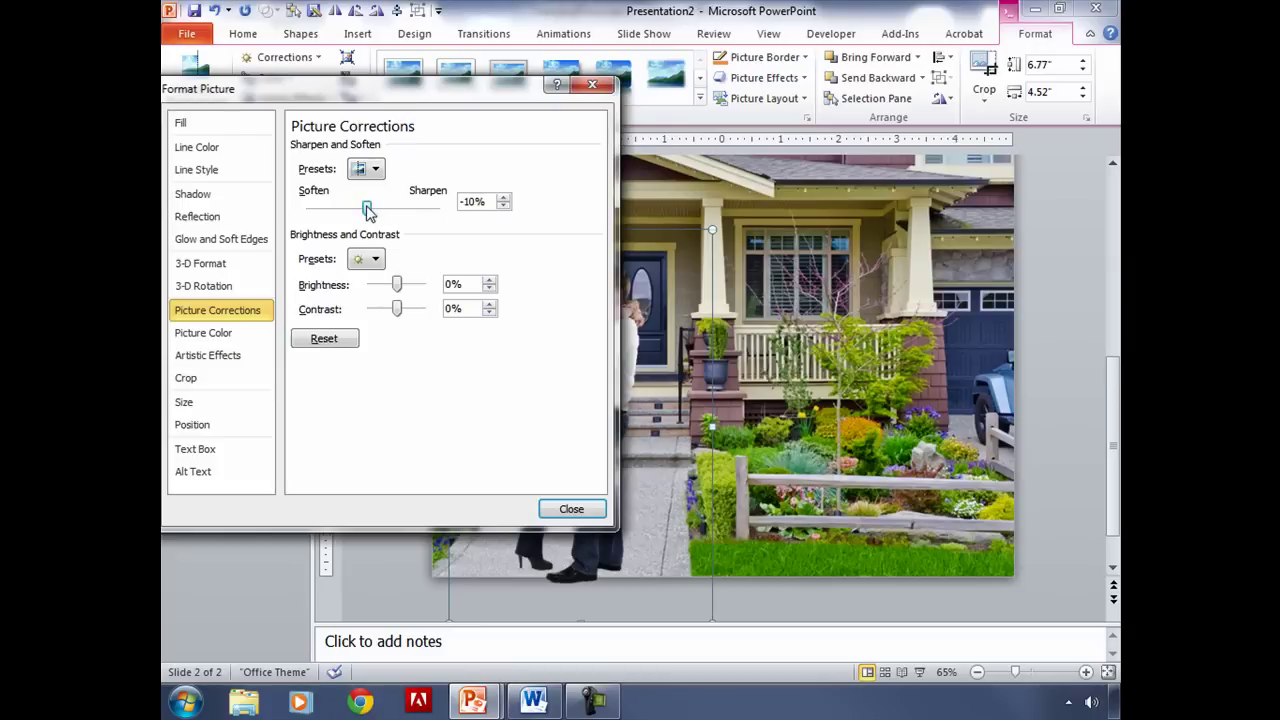
left_click(466, 200)
key("BackSpace")
key("Return")
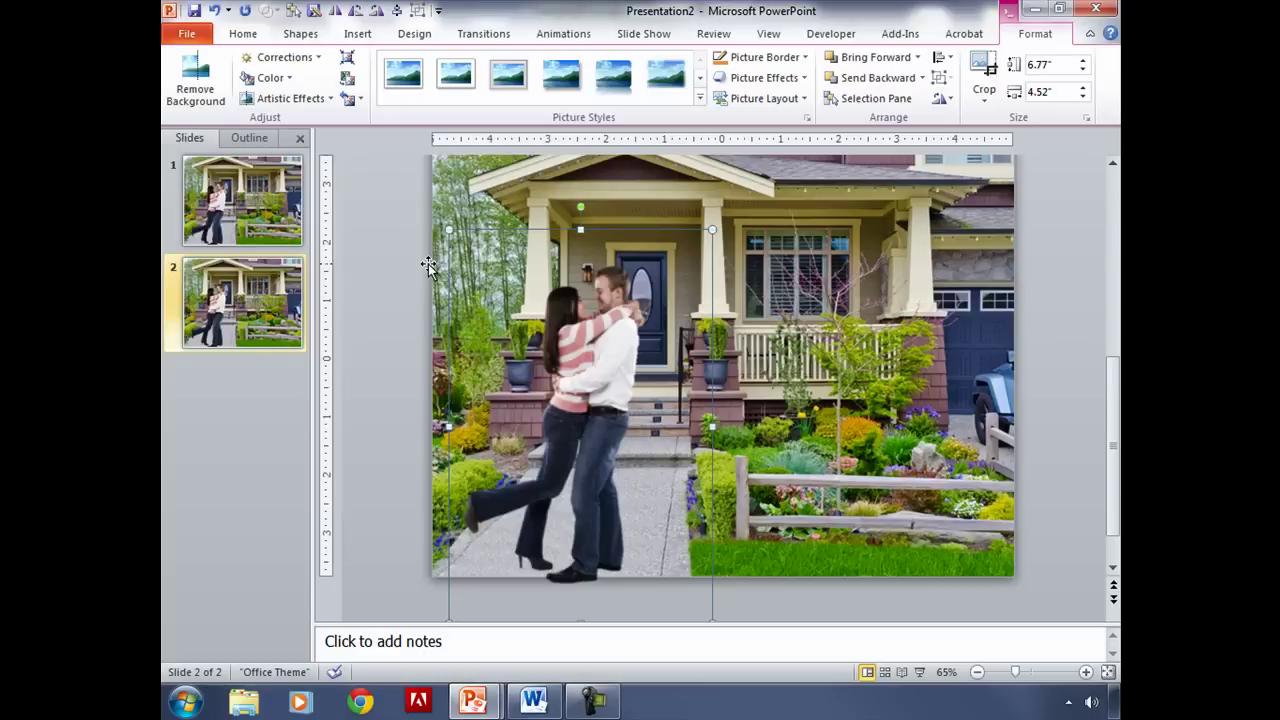
- Switch repeatedly between slides 1 and 2 to compare the blurred background with the blurred couple
left_click(259, 190)
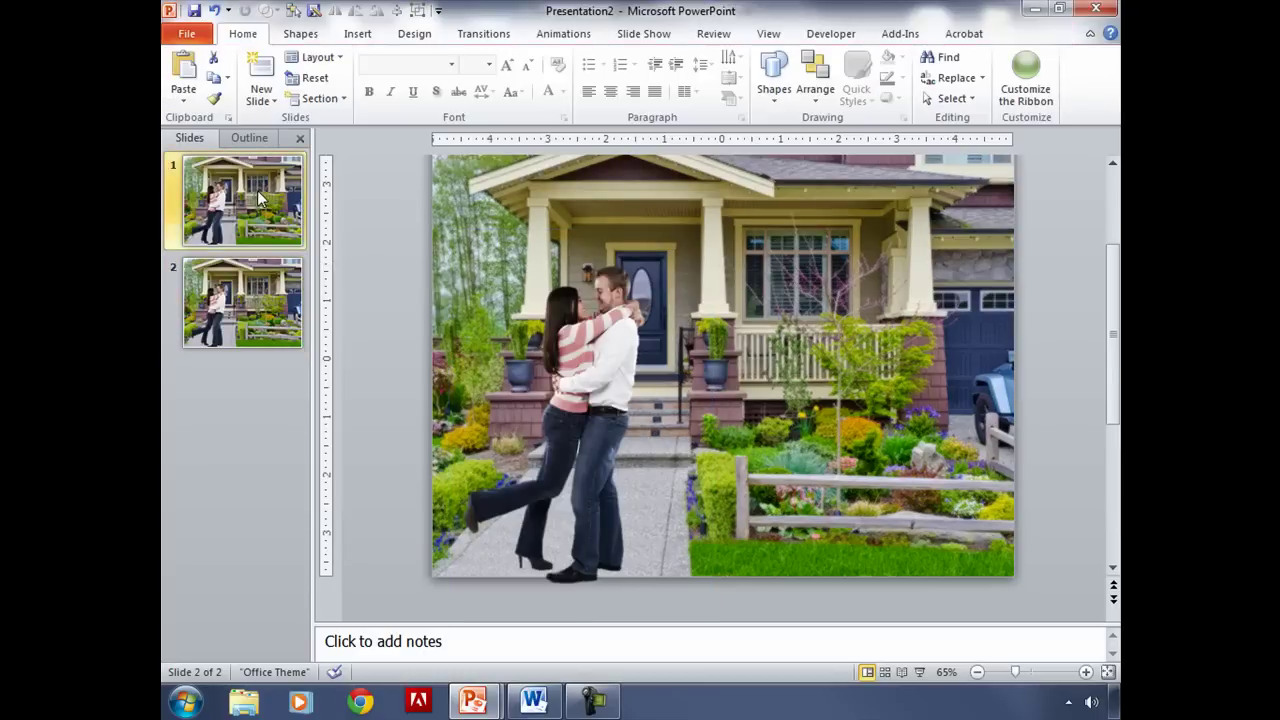
left_click(268, 313)
left_click(247, 218)
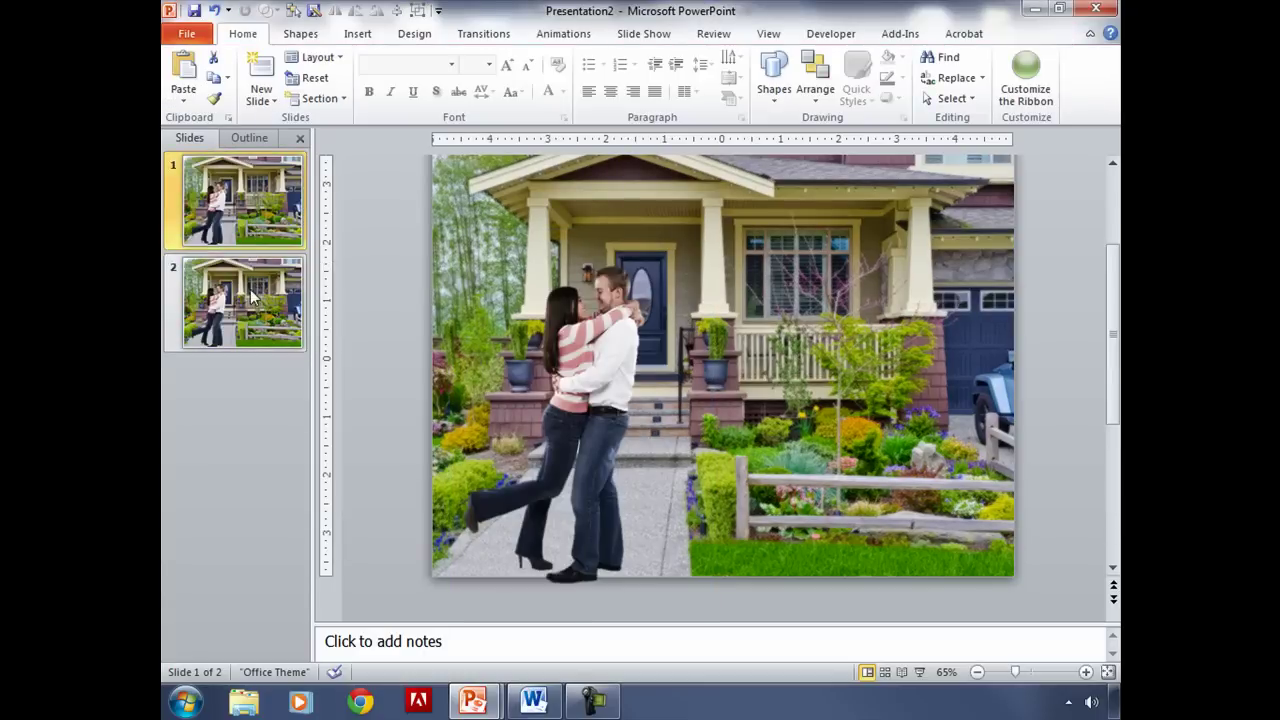
left_click(253, 298)
left_click(244, 218)
left_click(259, 298)
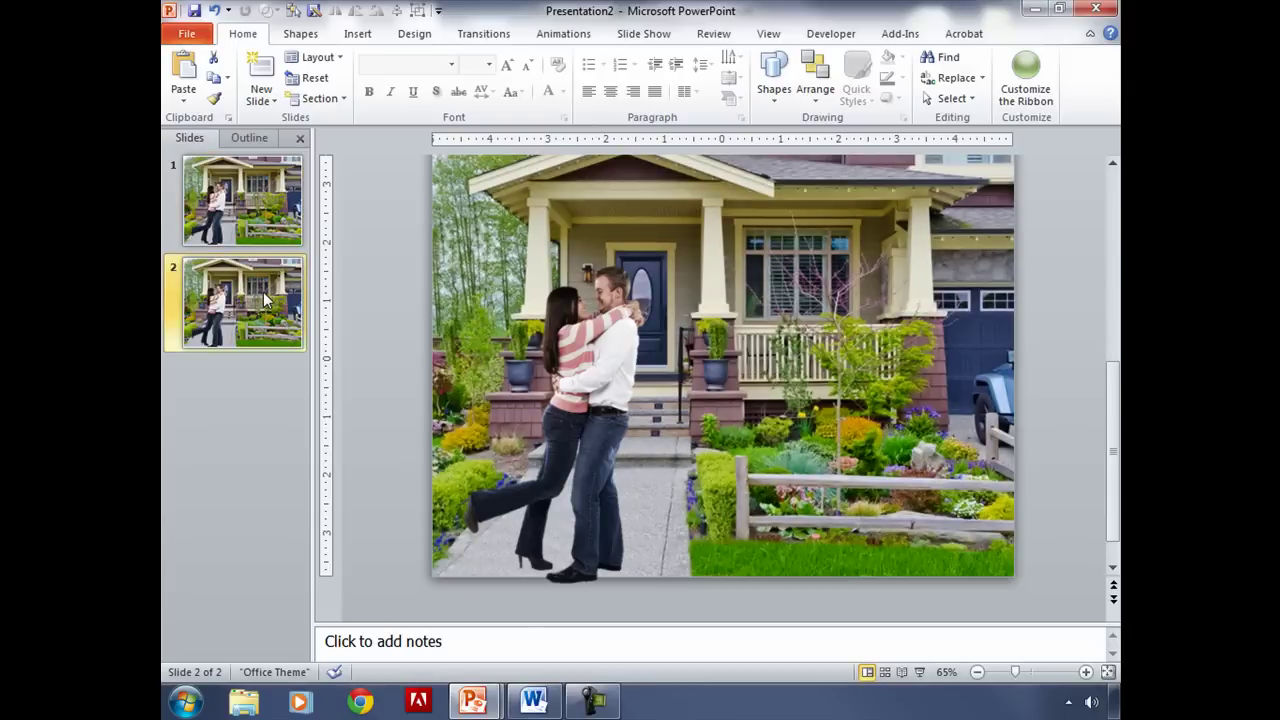
left_click(265, 234)
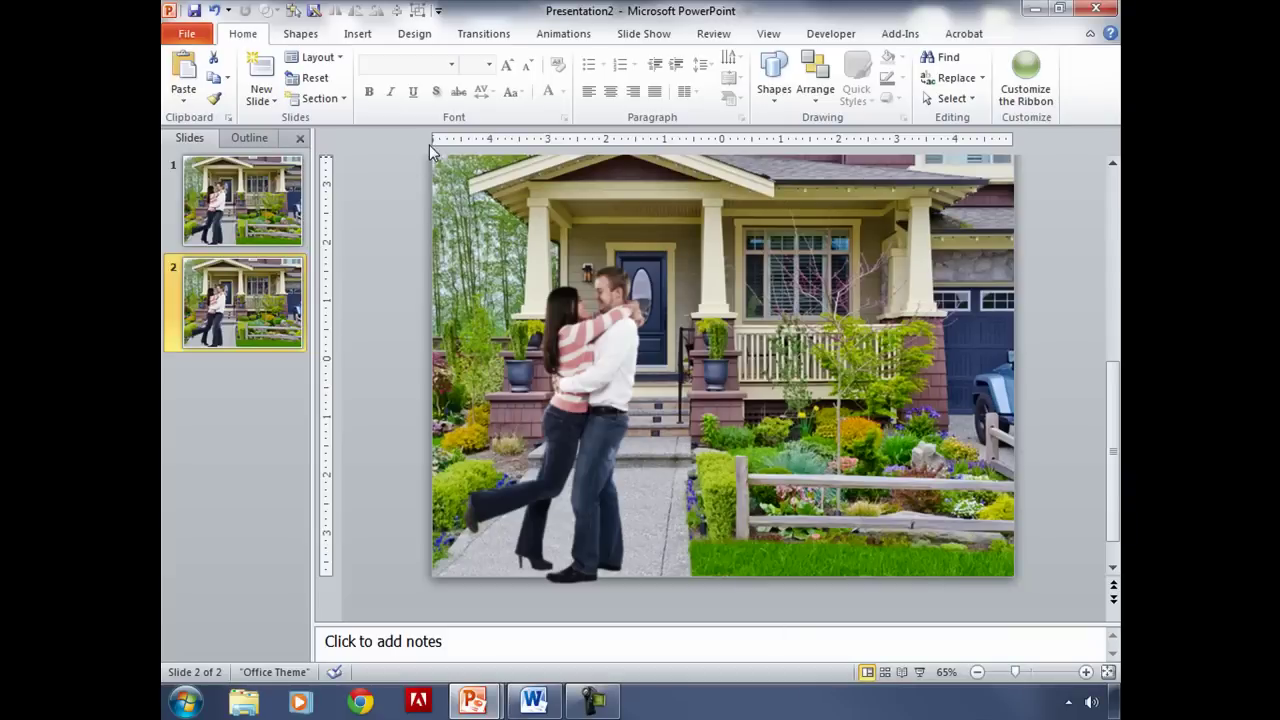
- Apply the Fade transition to slide 2
left_click(488, 34)
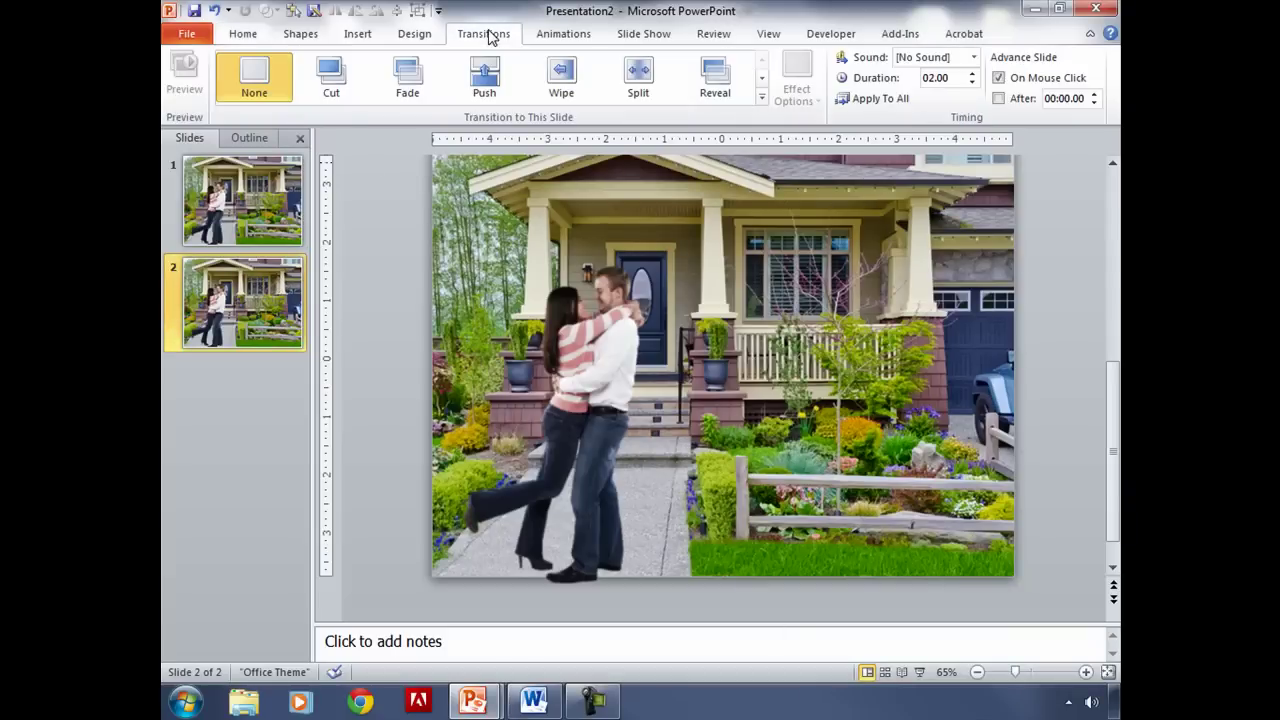
left_click(412, 80)
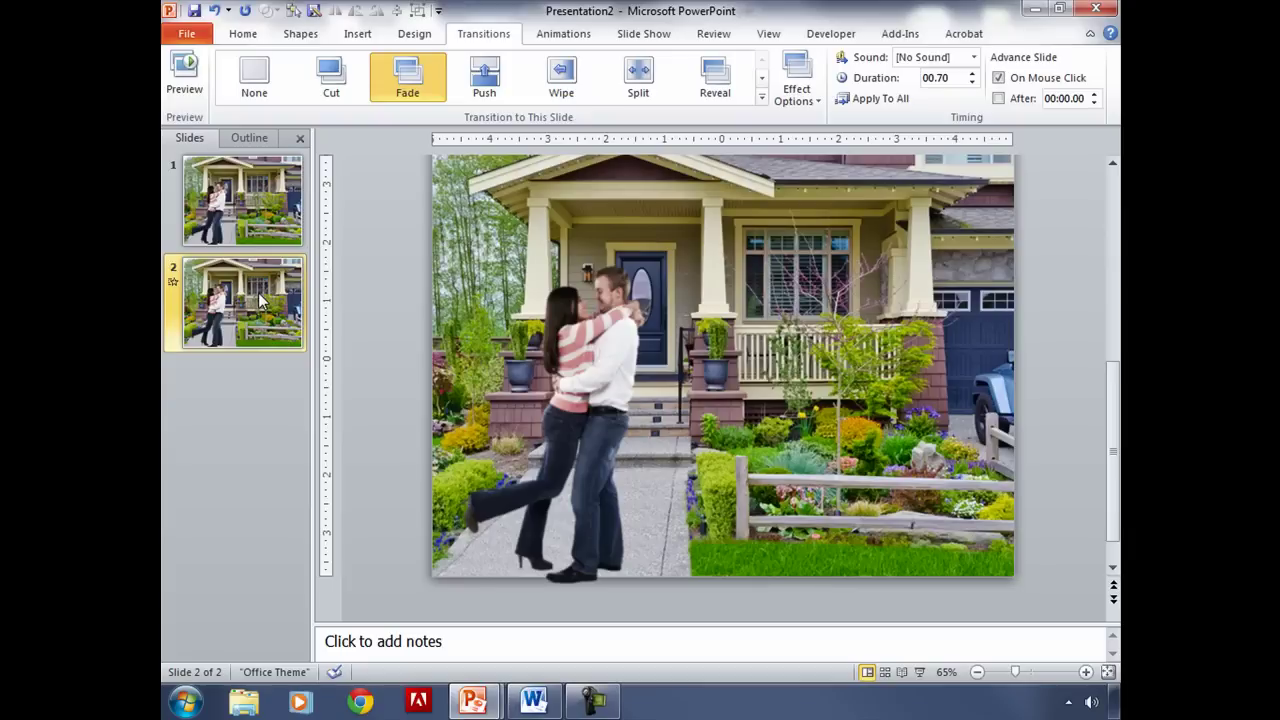
- Draw a rectangle about 4.9" wide and 1.47" high over the fence beside the couple, styled with a solid black fill
left_click(360, 38)
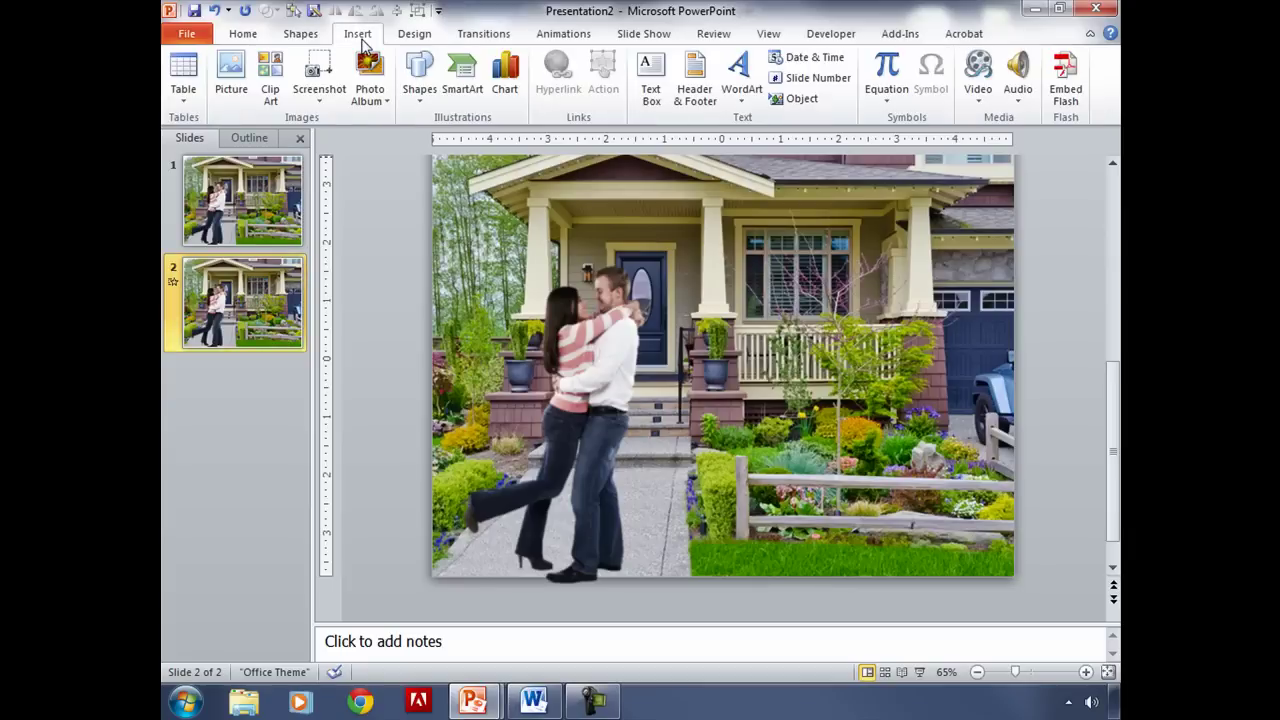
left_click(421, 78)
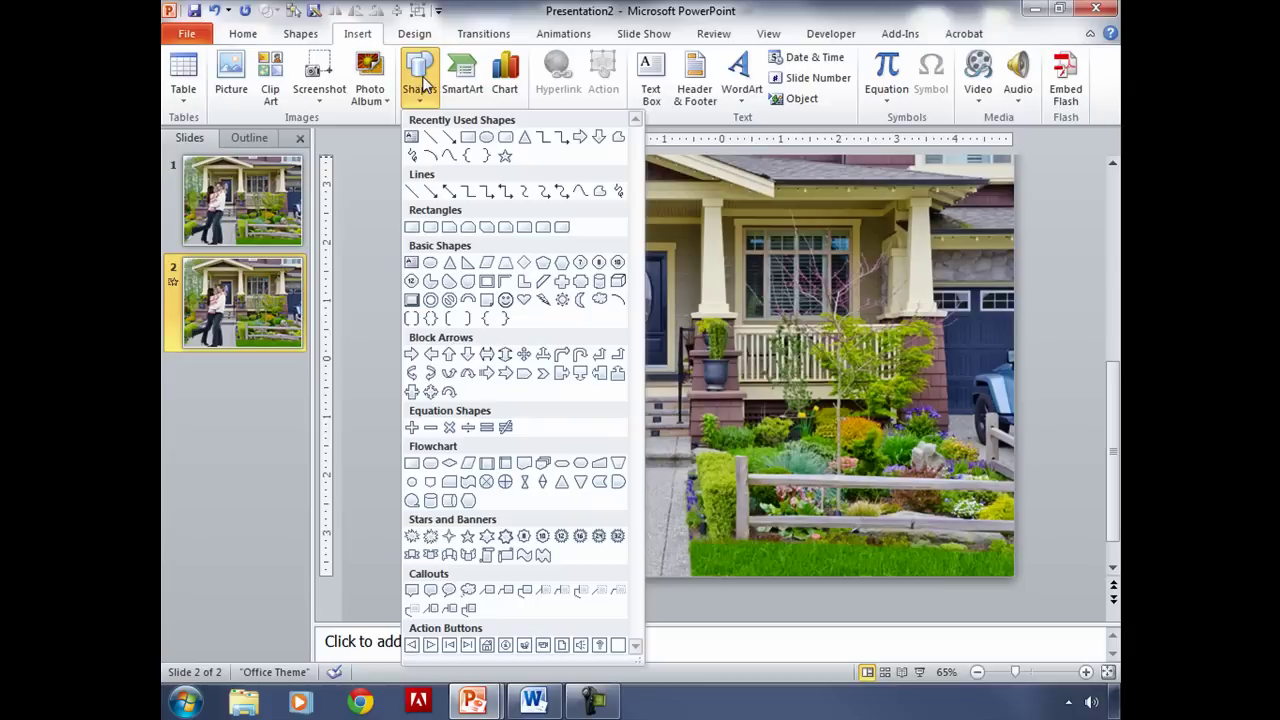
left_click(467, 137)
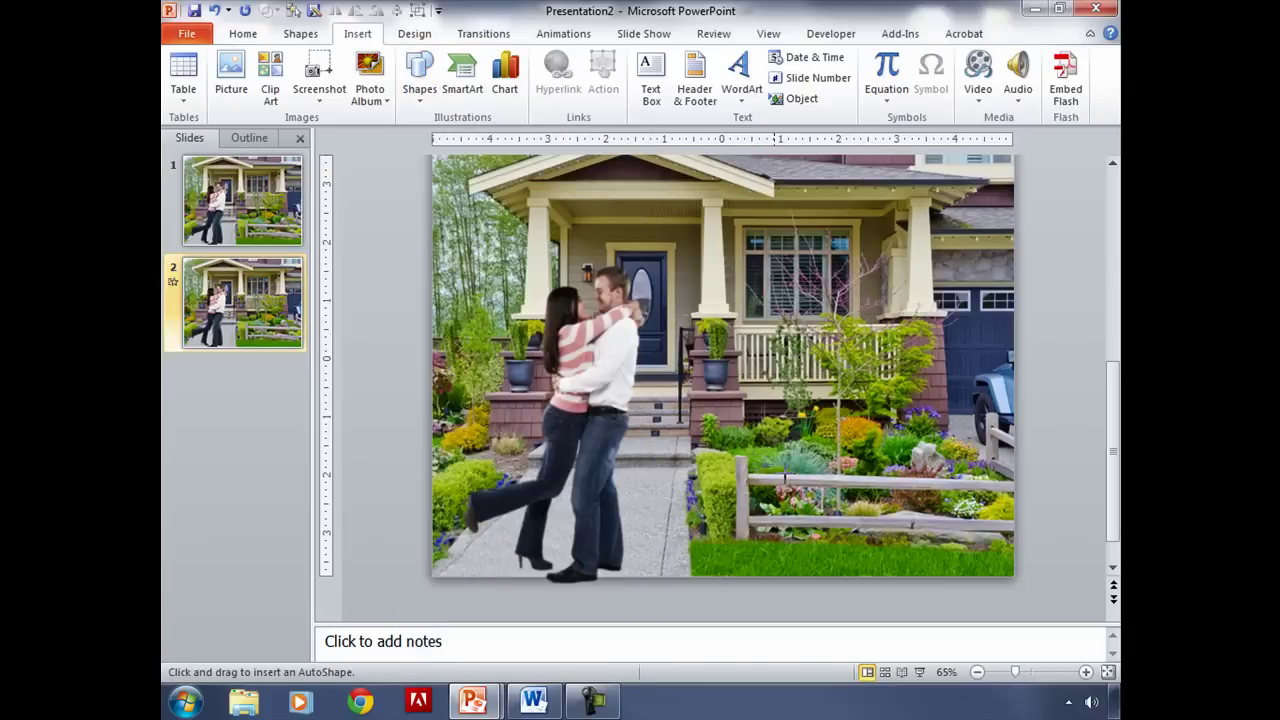
left_click_drag(762, 463, 1014, 550)
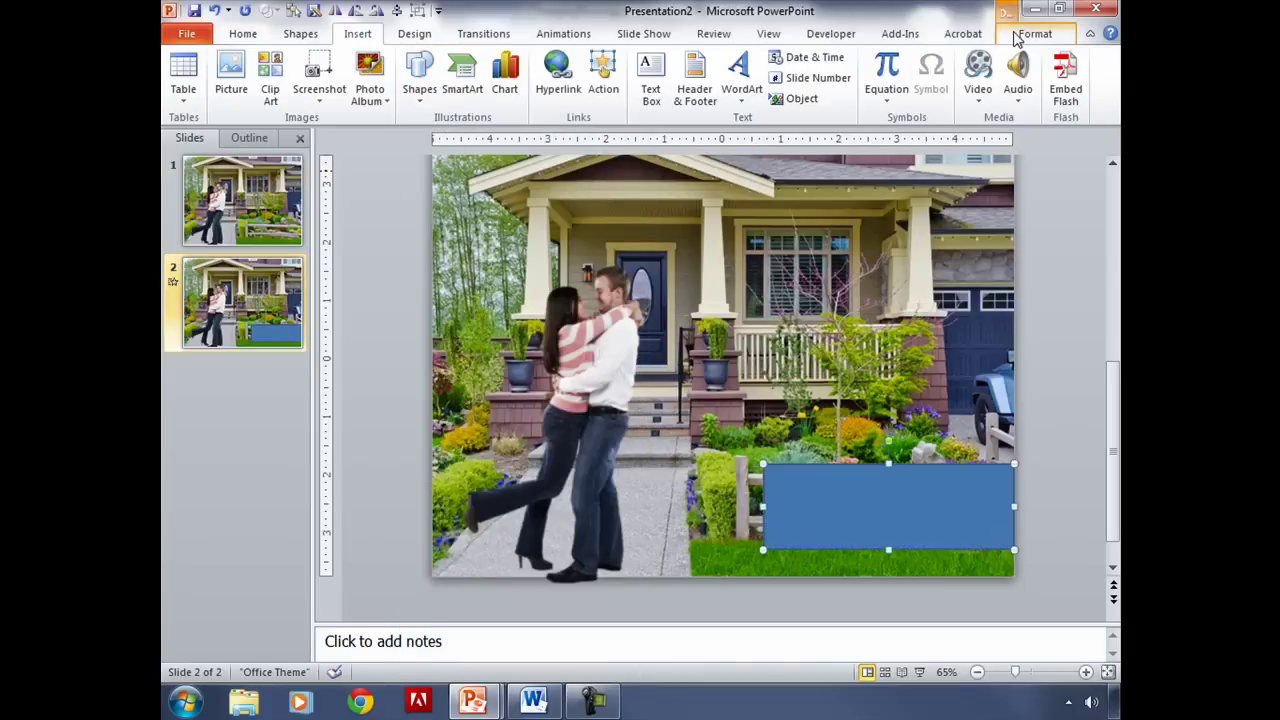
left_click(414, 80)
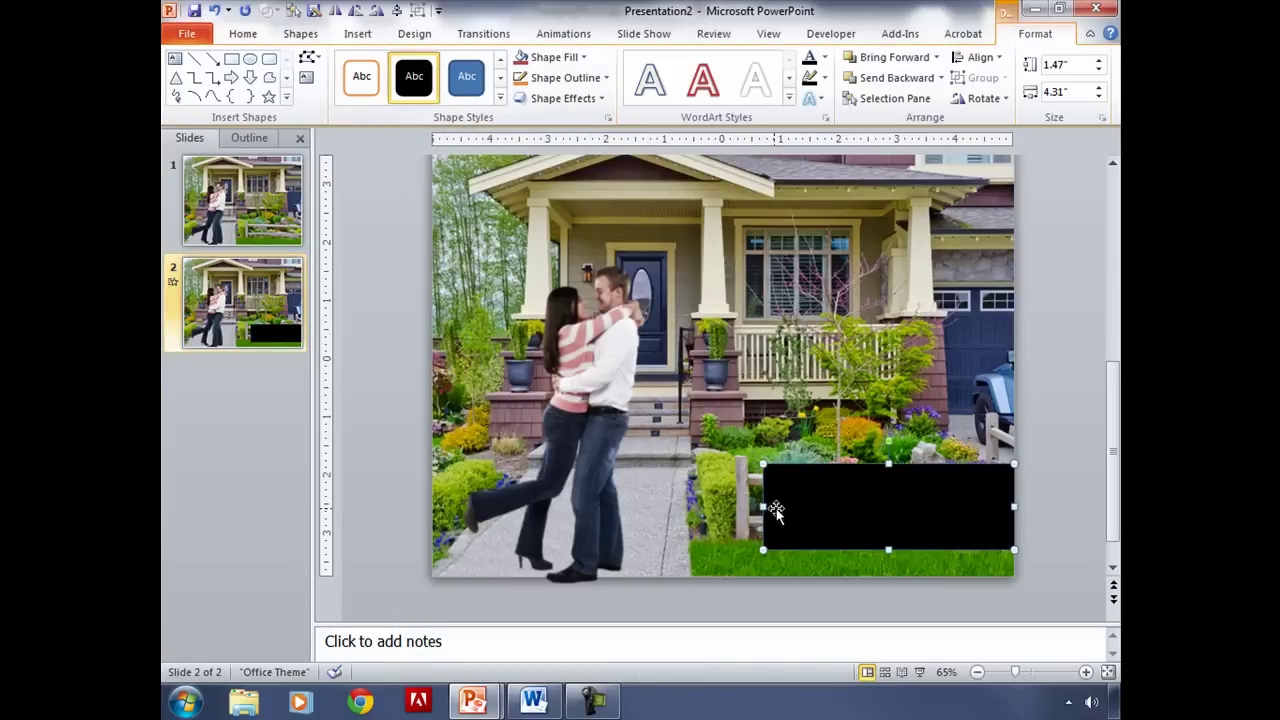
left_click_drag(760, 507, 726, 507)
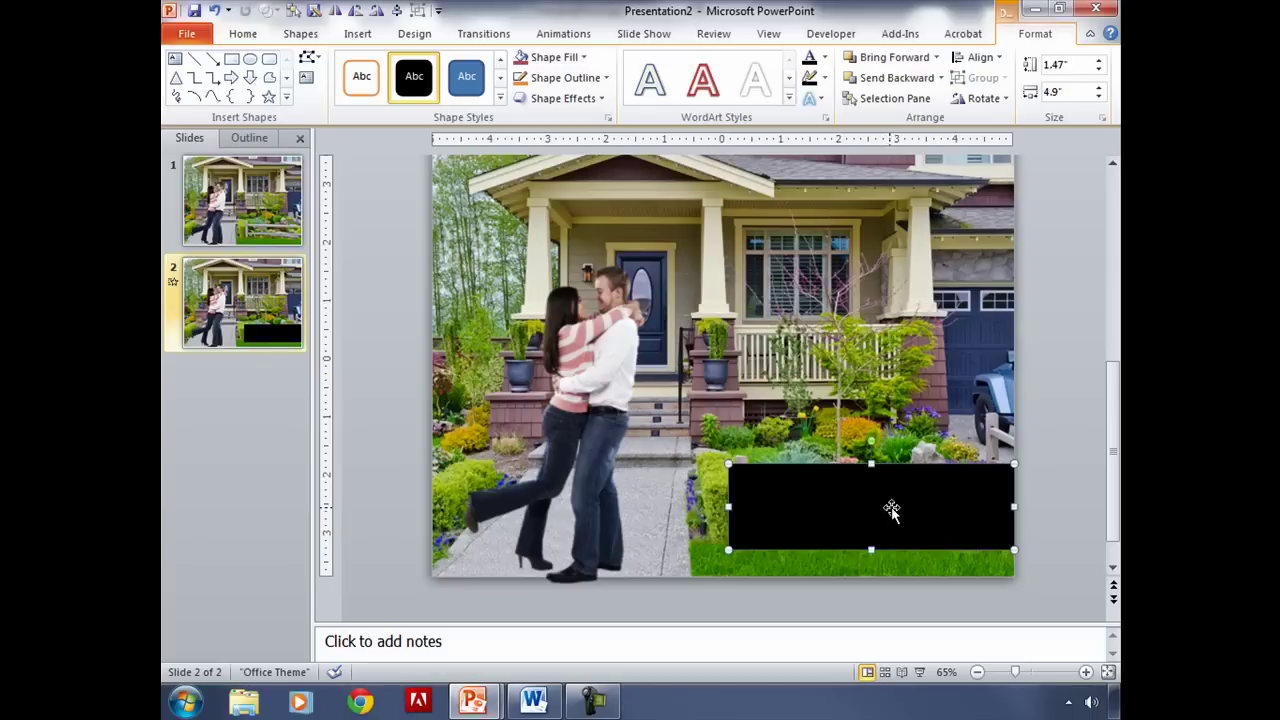
- Enter the caption "This couple just bought their first home." in the black rectangle
type("This couple just bought th")
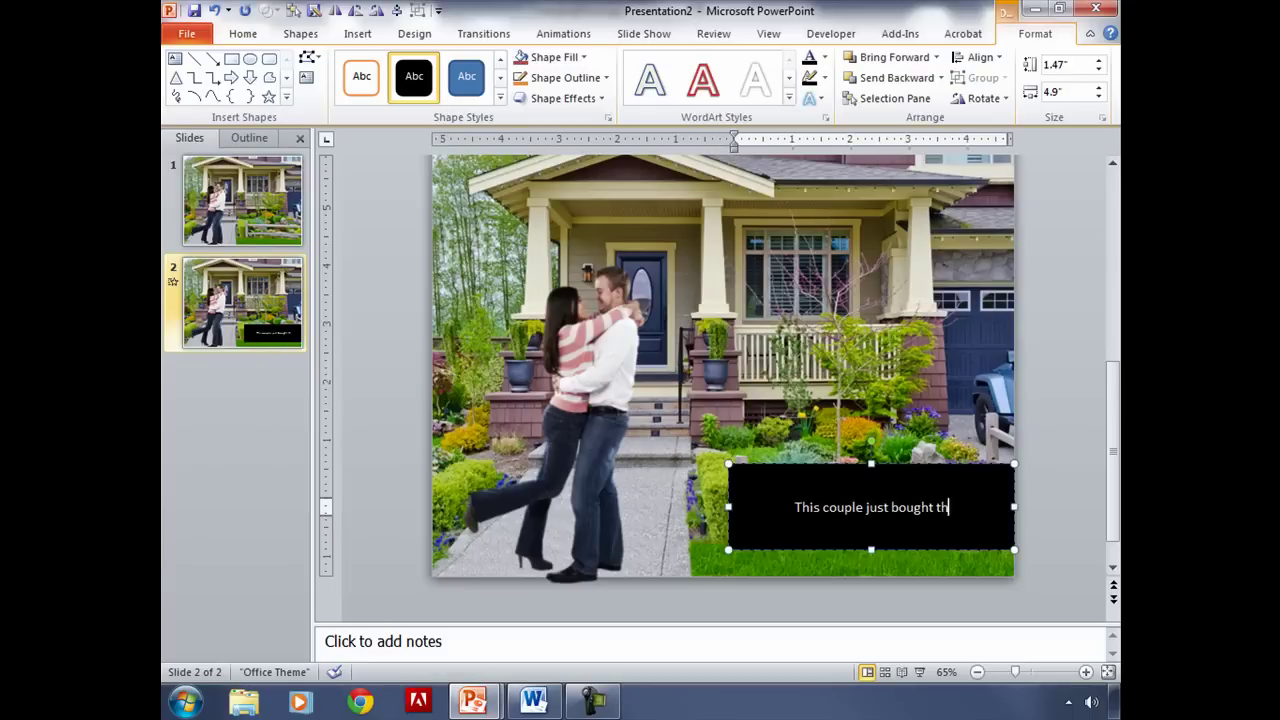
type("eir first home.")
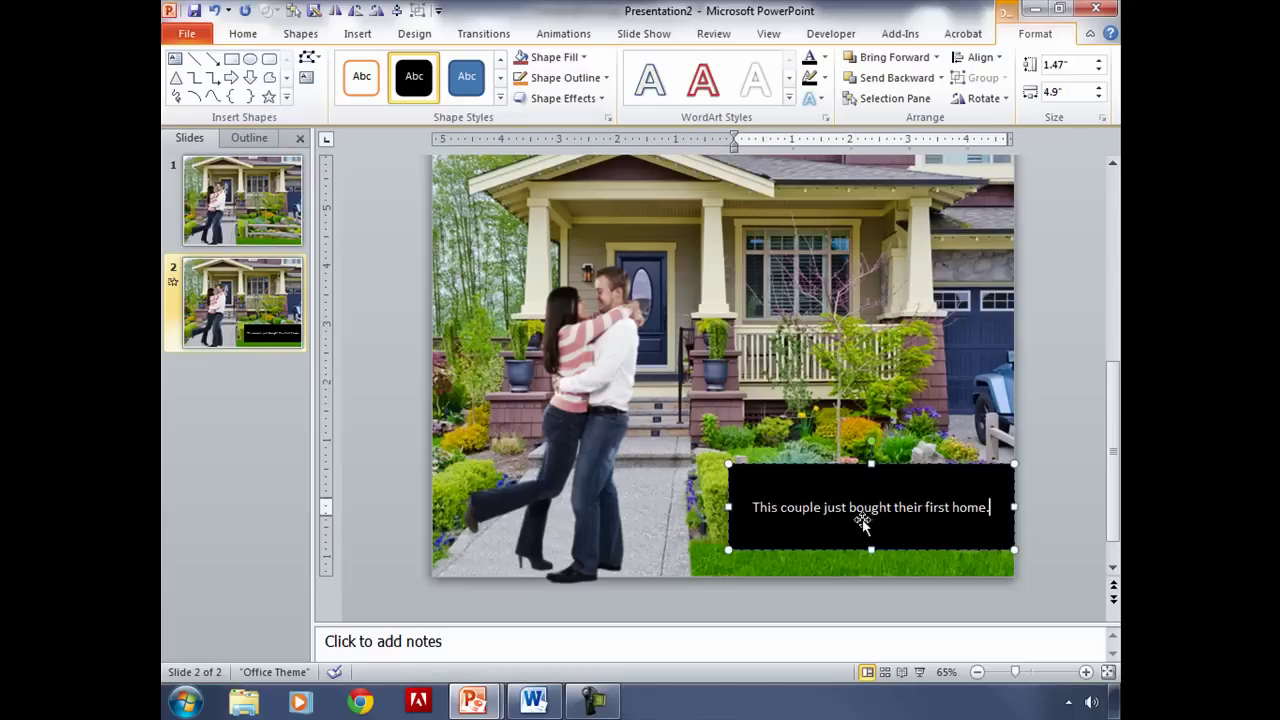
key("Escape")
- Enlarge the caption text to 32 pt and align it to the right
left_click(243, 33)
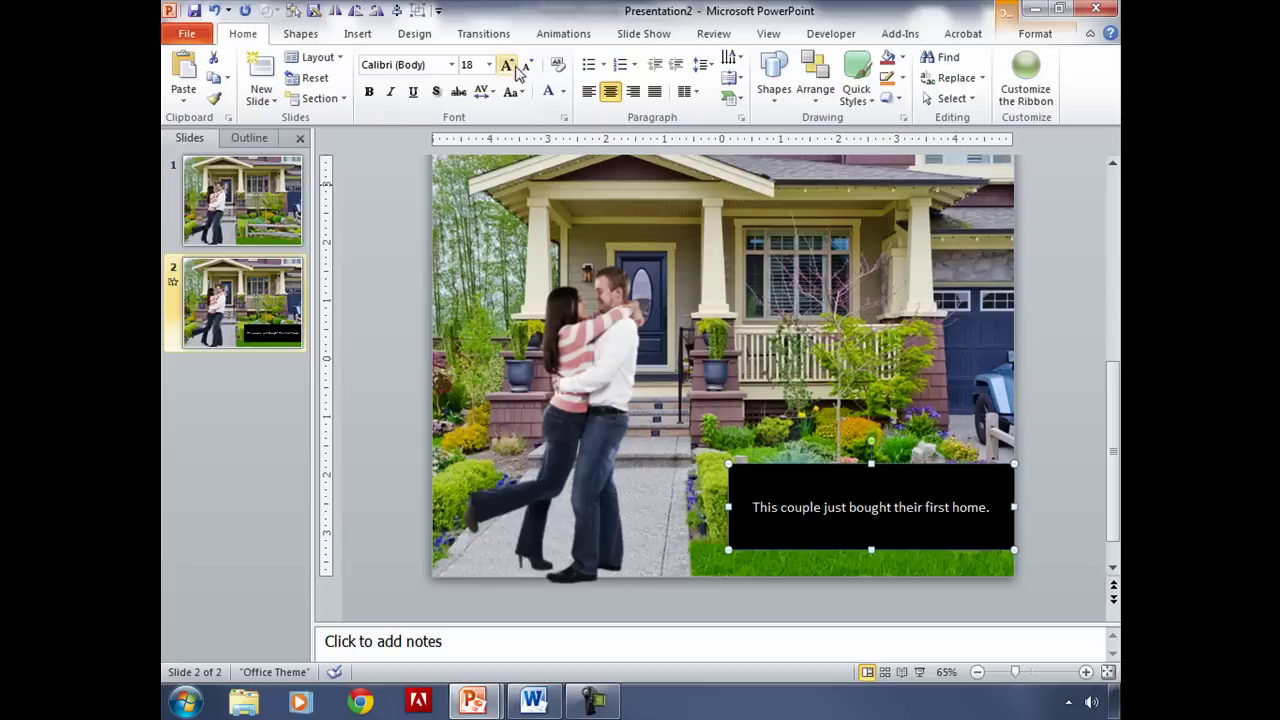
left_click(507, 65)
left_click(507, 65)
left_click(507, 65)
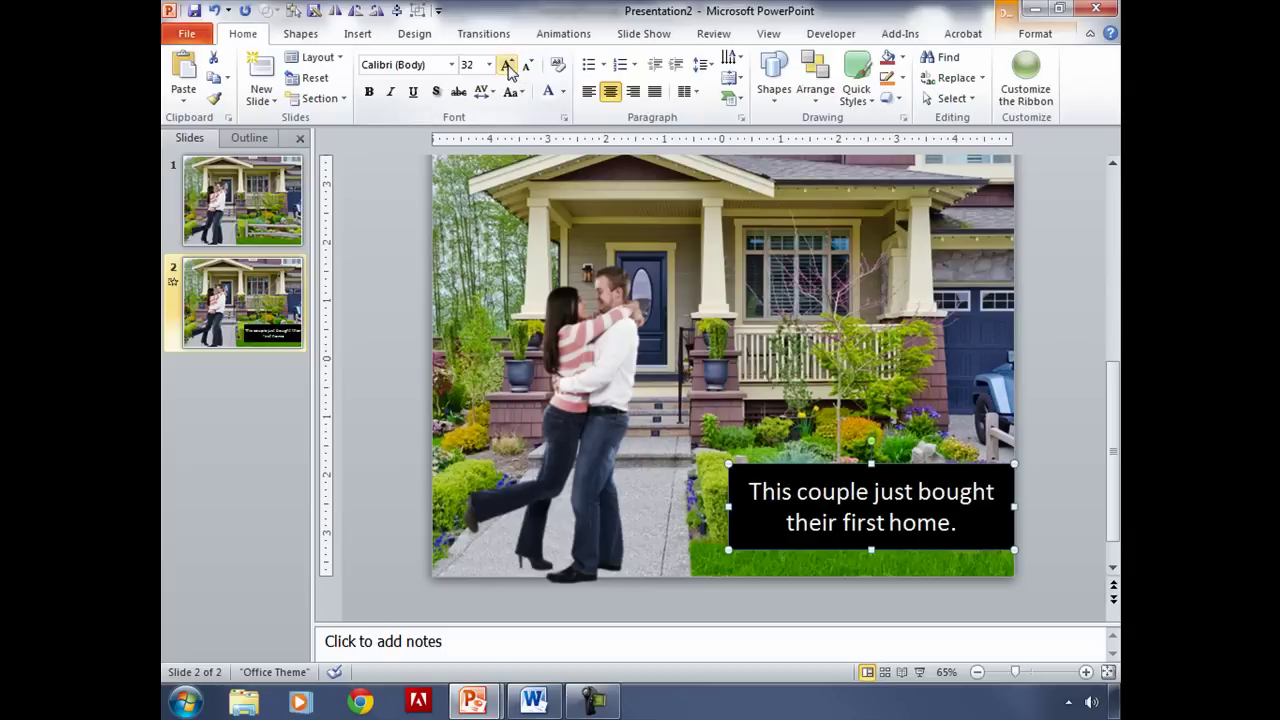
left_click(589, 92)
left_click(632, 92)
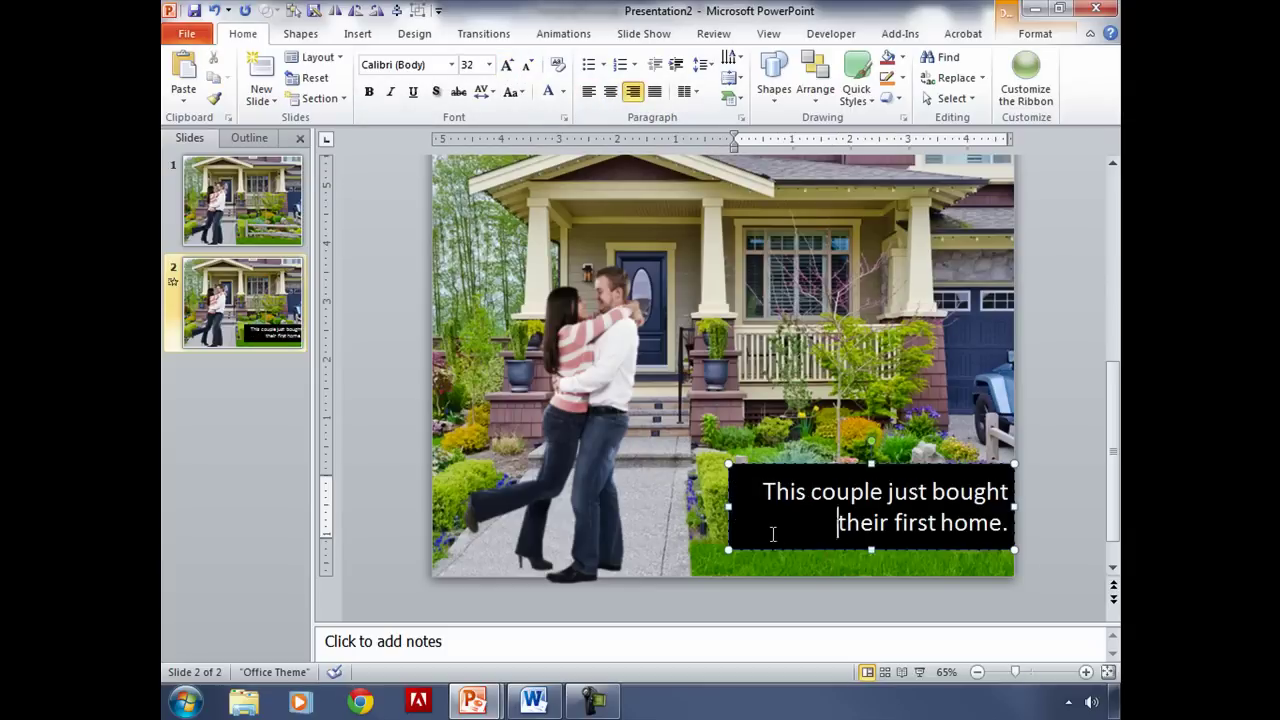
- Set the caption rectangle's fill transparency to 30% and close the shape formatting settings
right_click(771, 531)
right_click(732, 524)
left_click(748, 511)
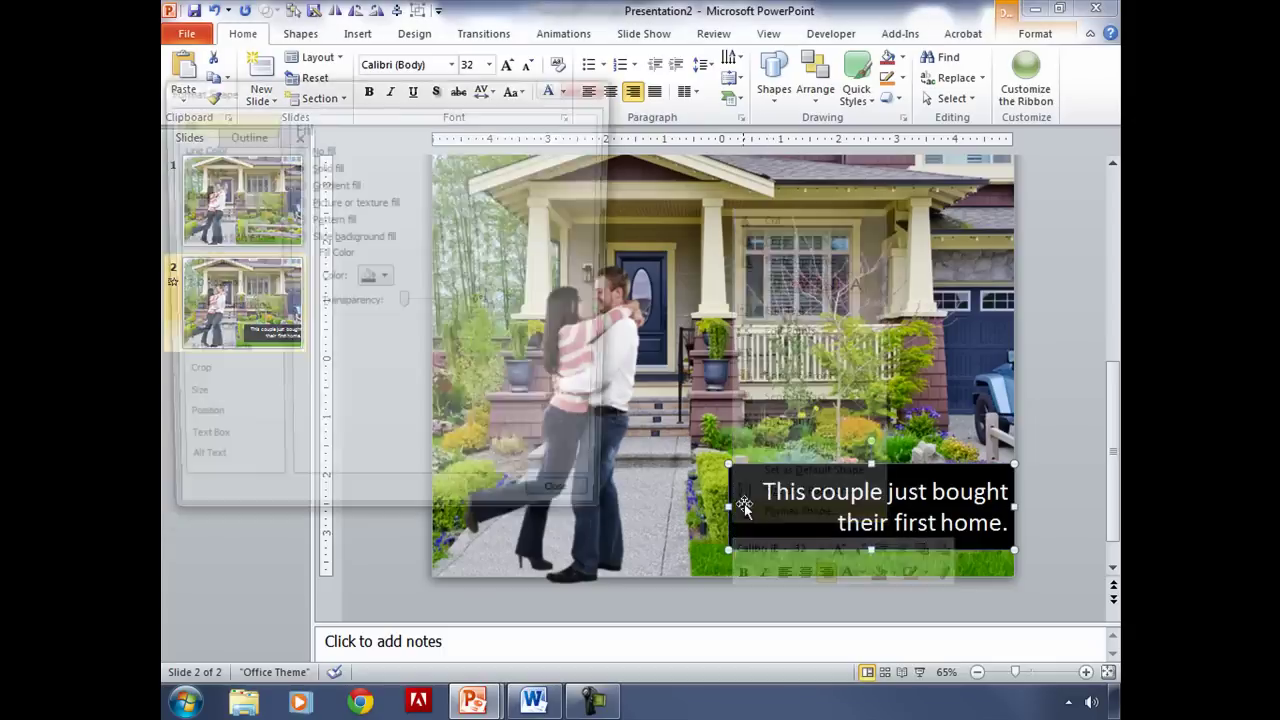
left_click_drag(409, 304, 427, 310)
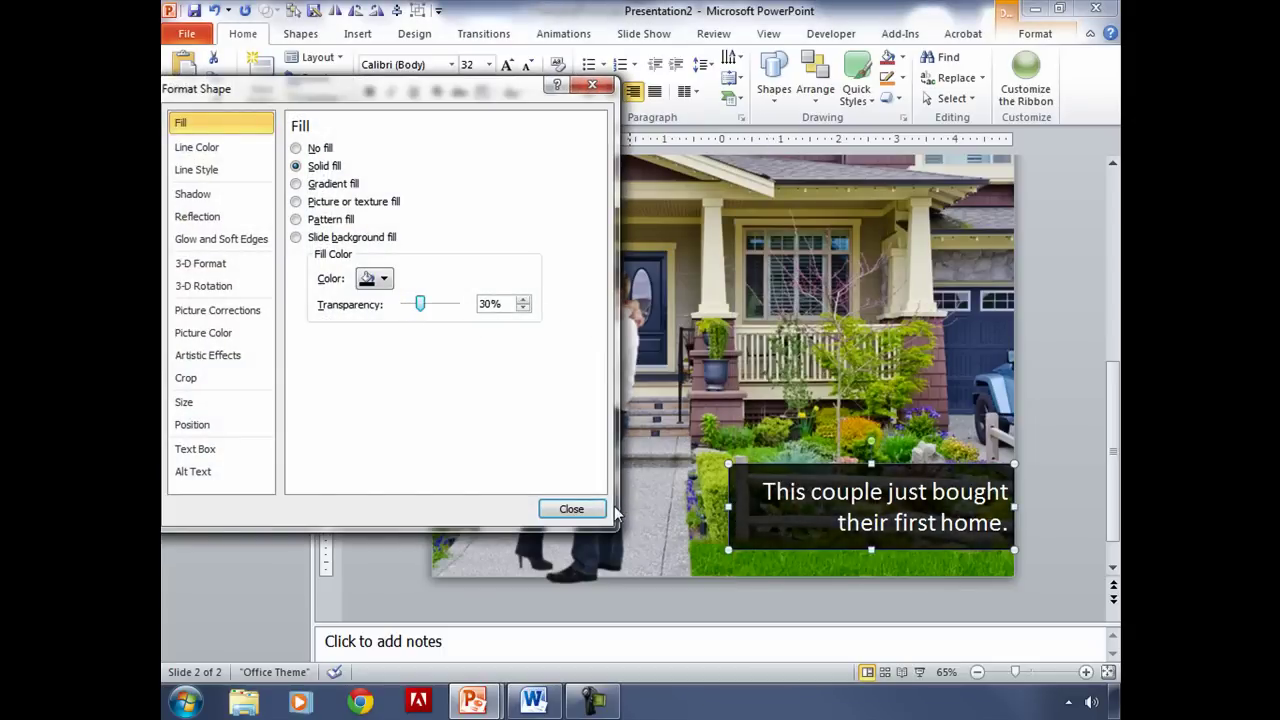
left_click(571, 509)
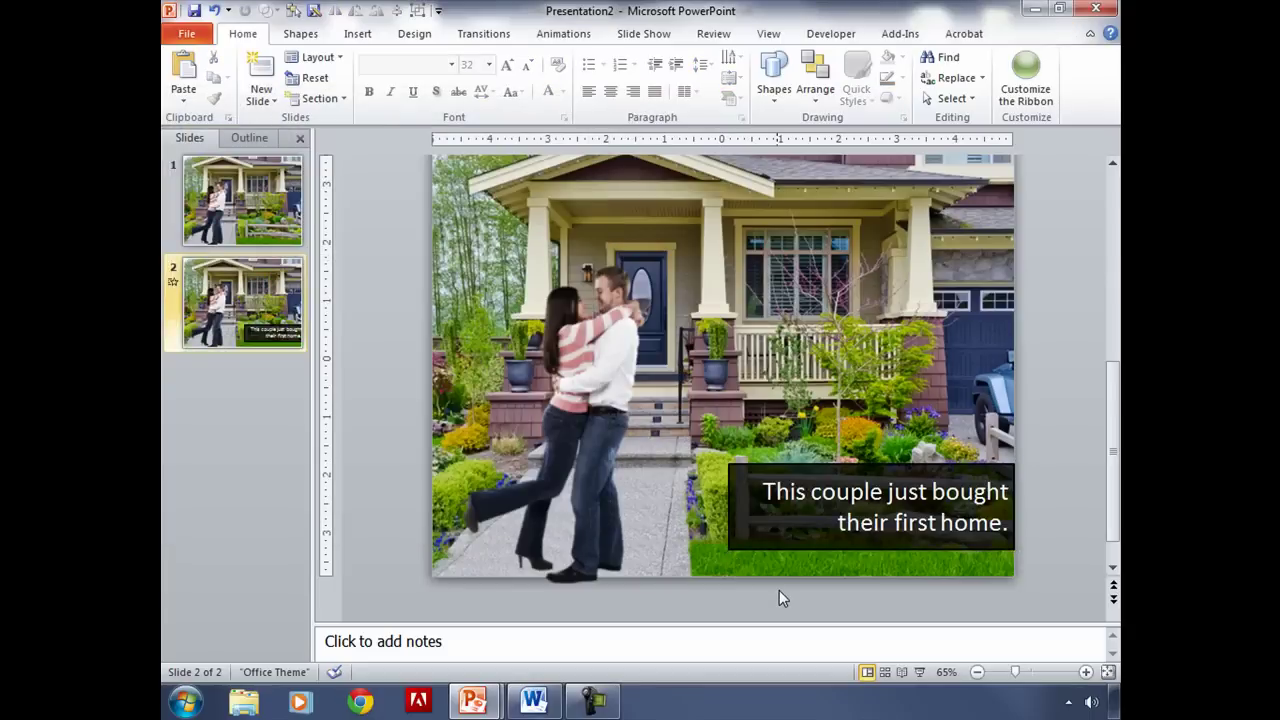
- Remove the outline from the caption rectangle and deselect it
left_click(745, 537)
left_click(1020, 35)
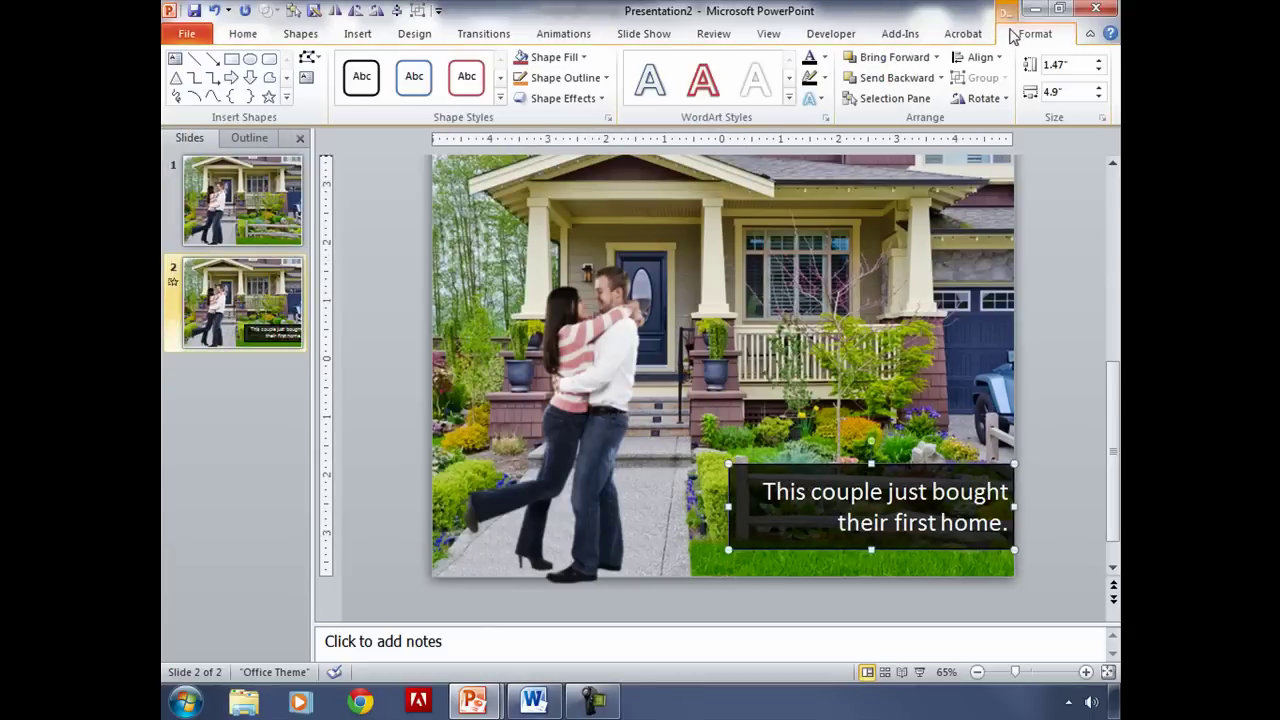
left_click(606, 77)
left_click(562, 232)
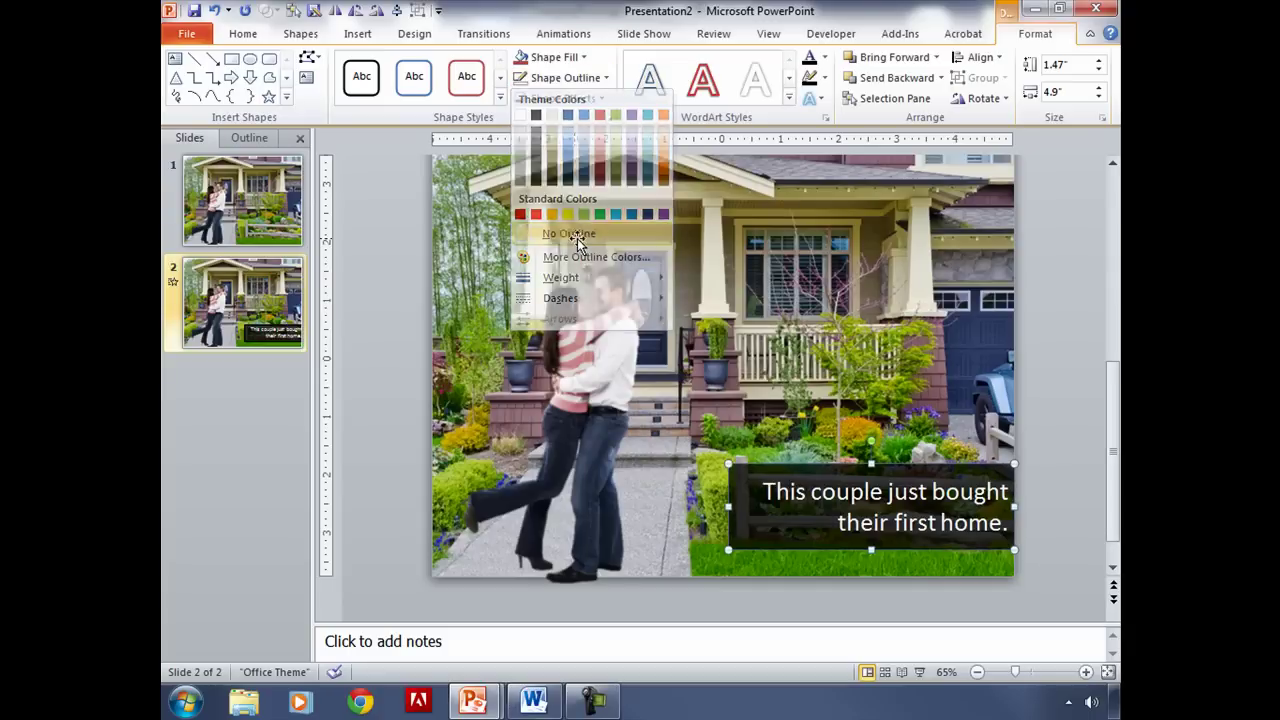
left_click(410, 360)
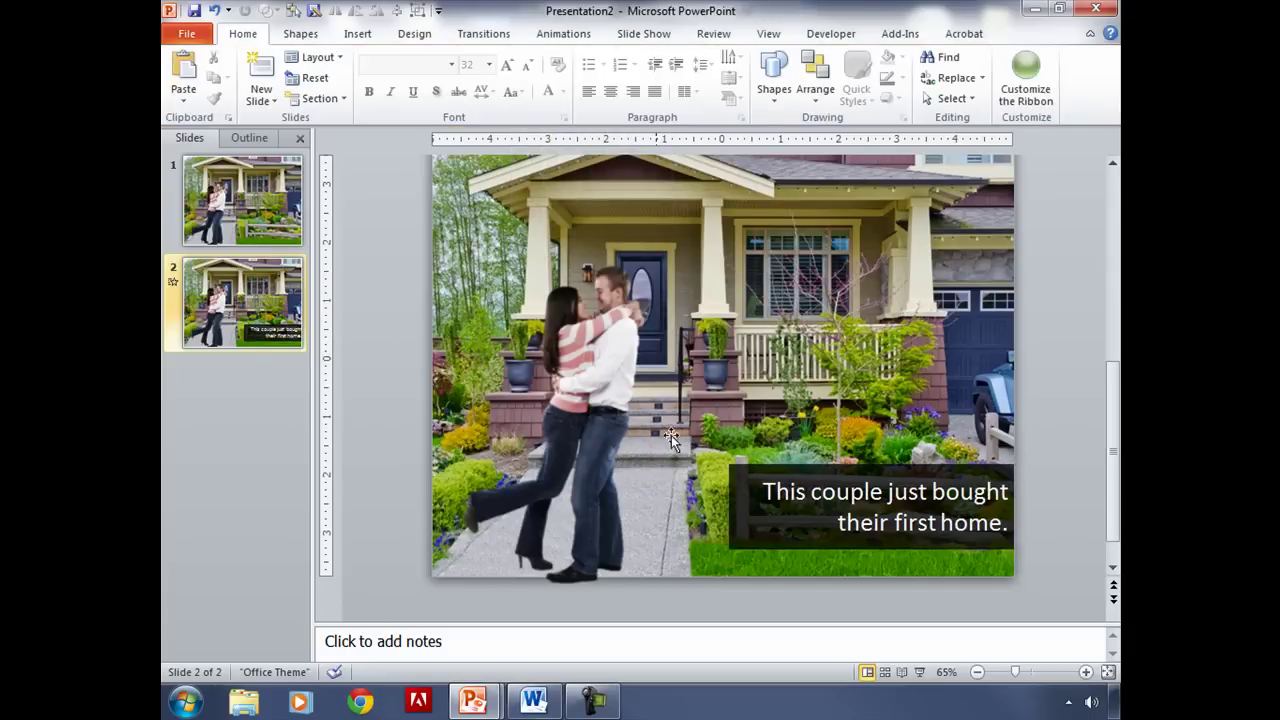
- Apply a Fade entrance animation to the caption rectangle
left_click(776, 472)
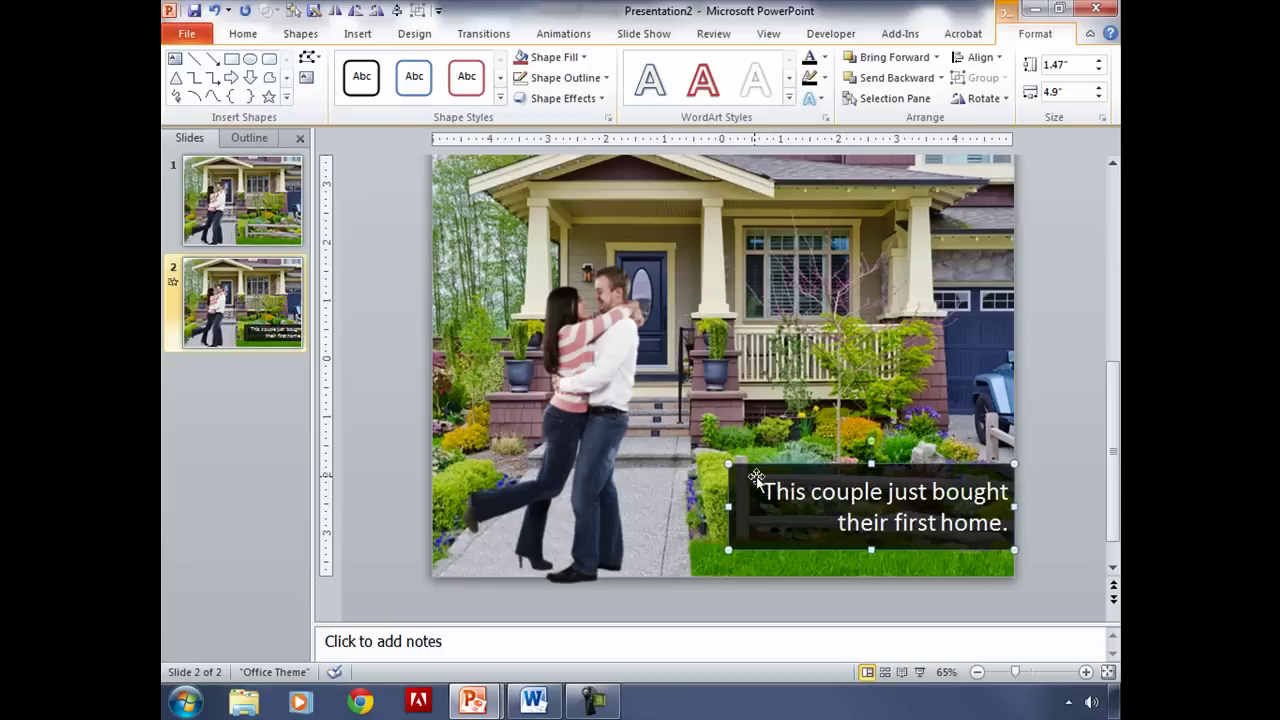
left_click(555, 36)
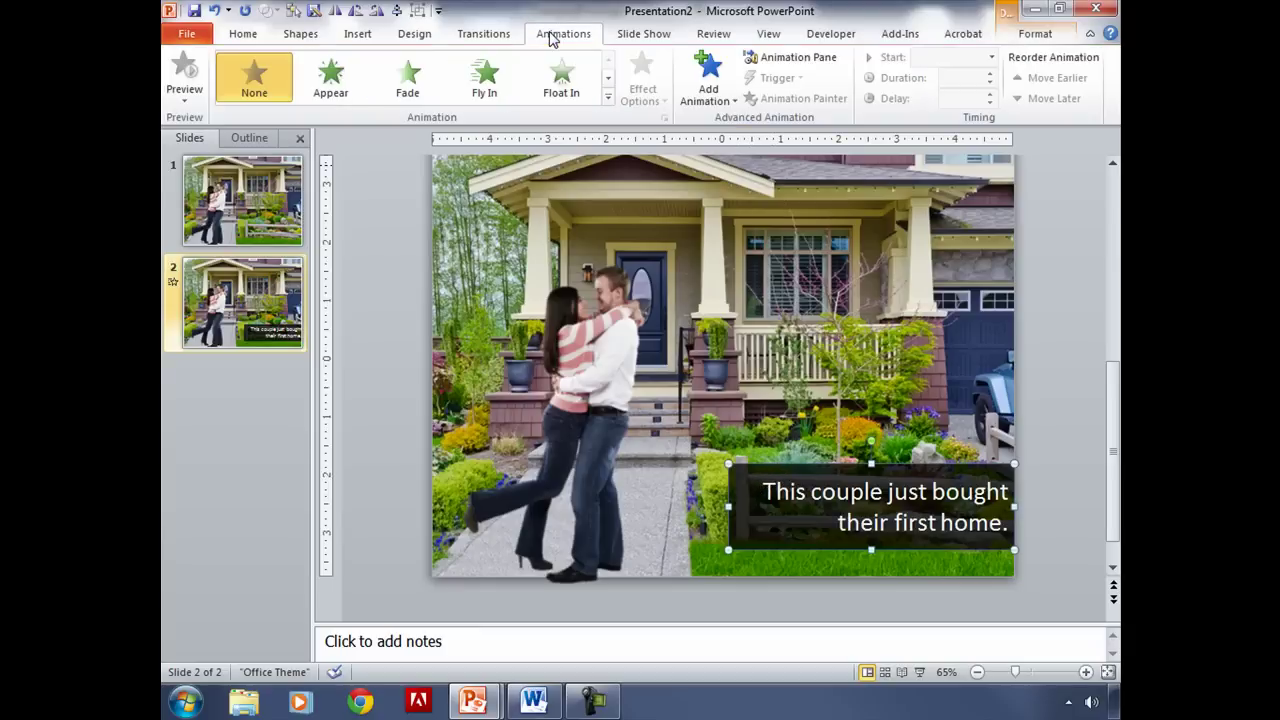
left_click(407, 76)
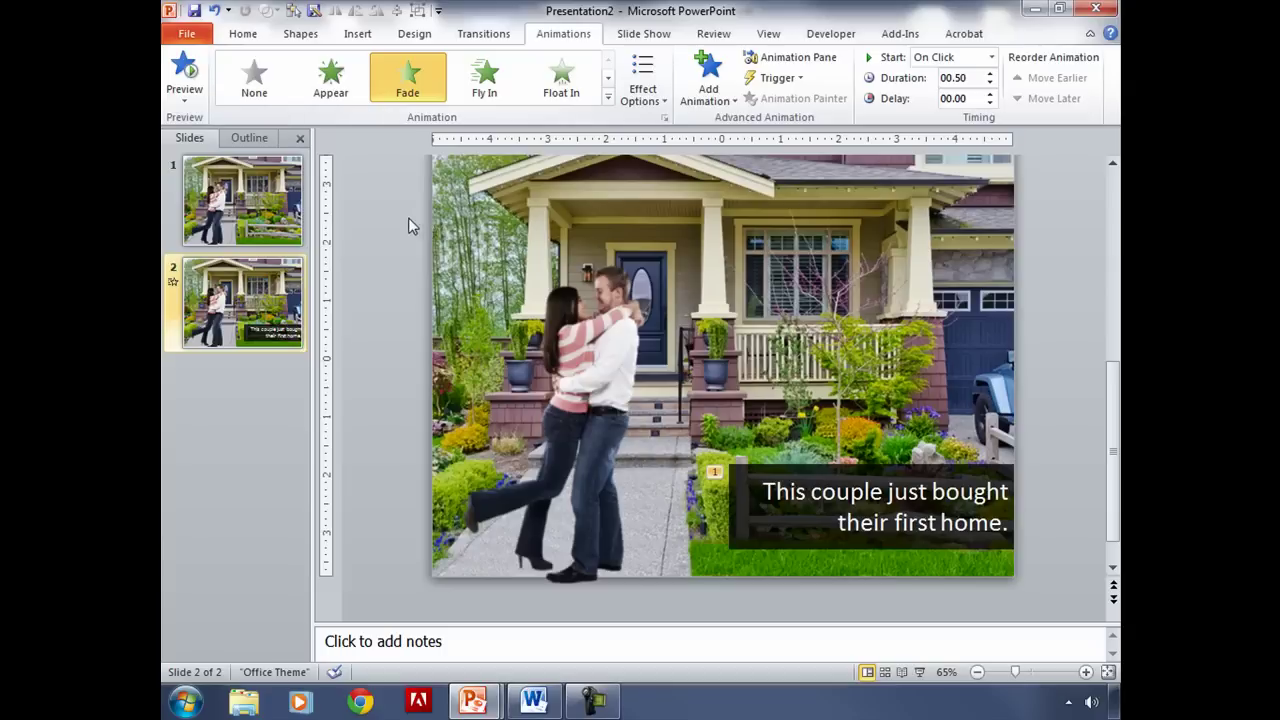